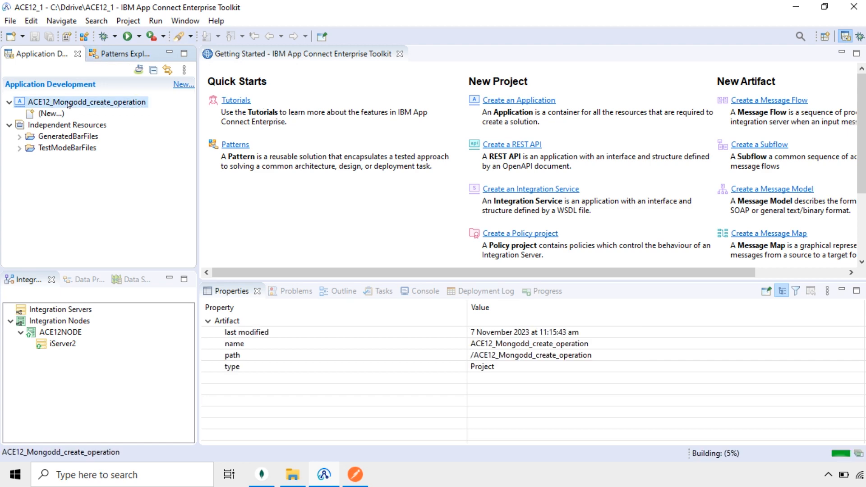
- Create a message flow named MongoDB_create_operation in the ACE12_Mongodd_create_operation application, using the broker schema com.nkp.training
left_click(51, 113)
left_click(105, 148)
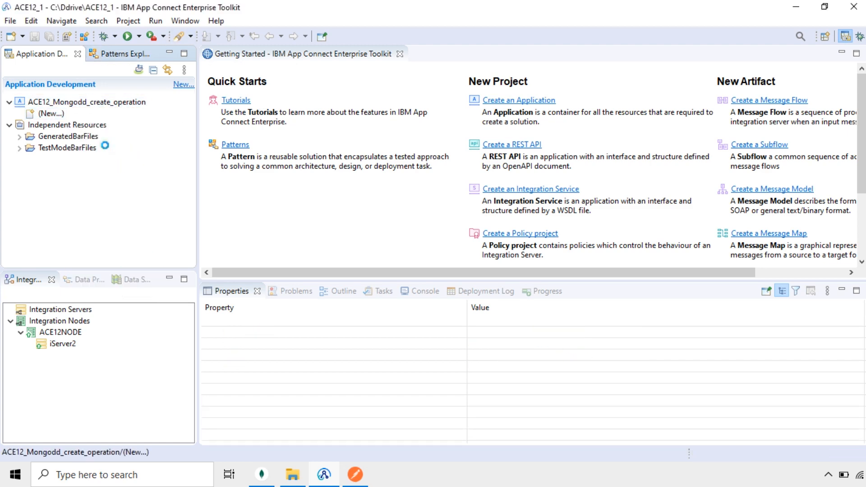
left_click(301, 169)
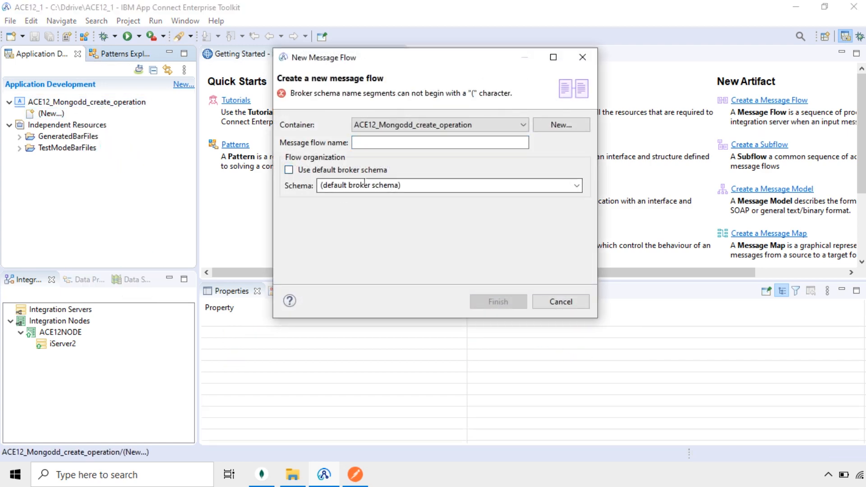
left_click(364, 184)
type("com")
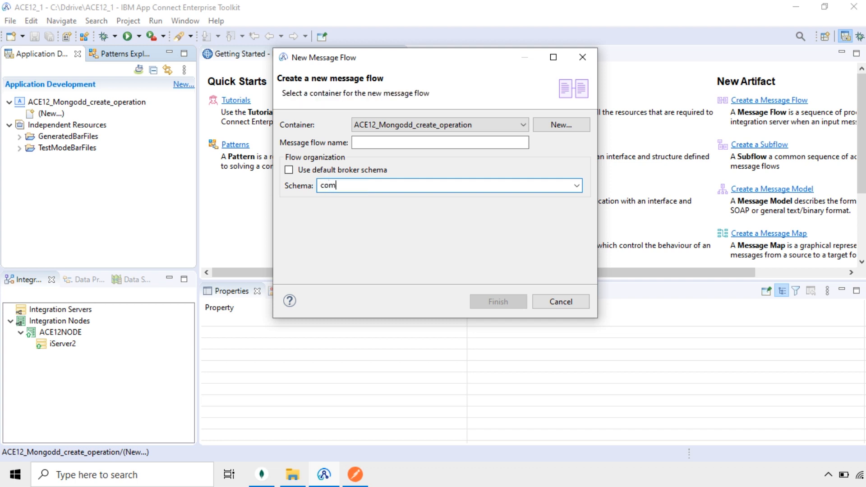
type(".nkp.")
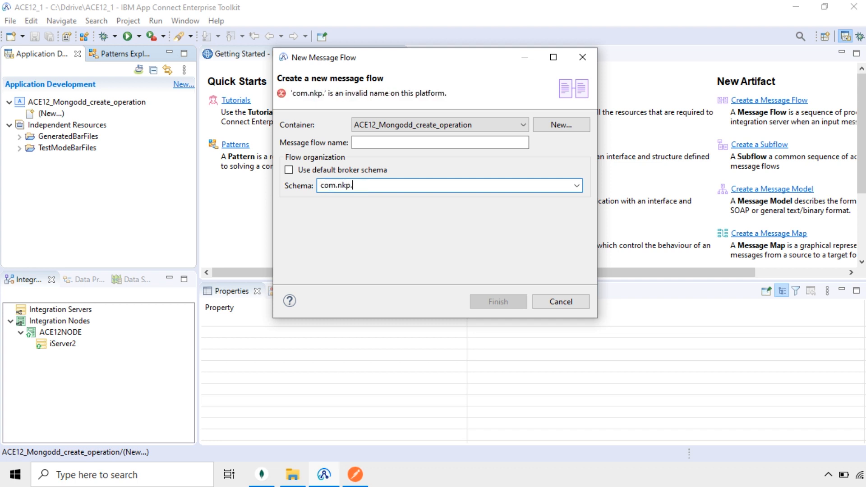
type("training")
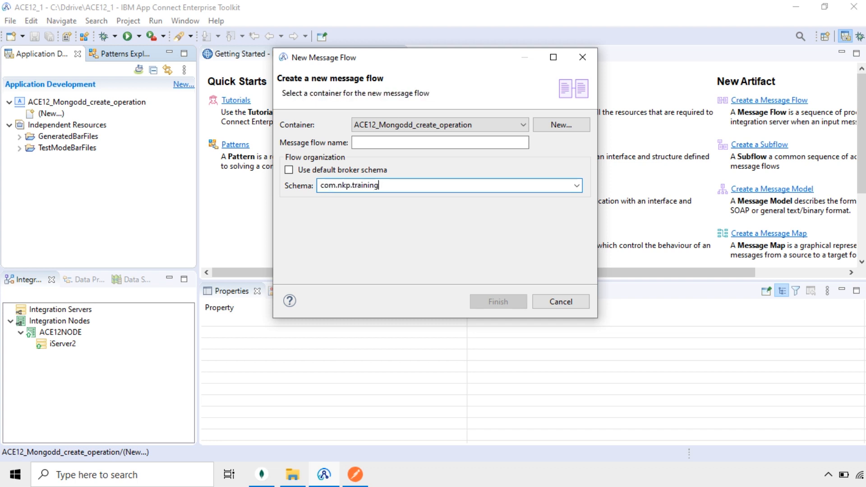
left_click(370, 143)
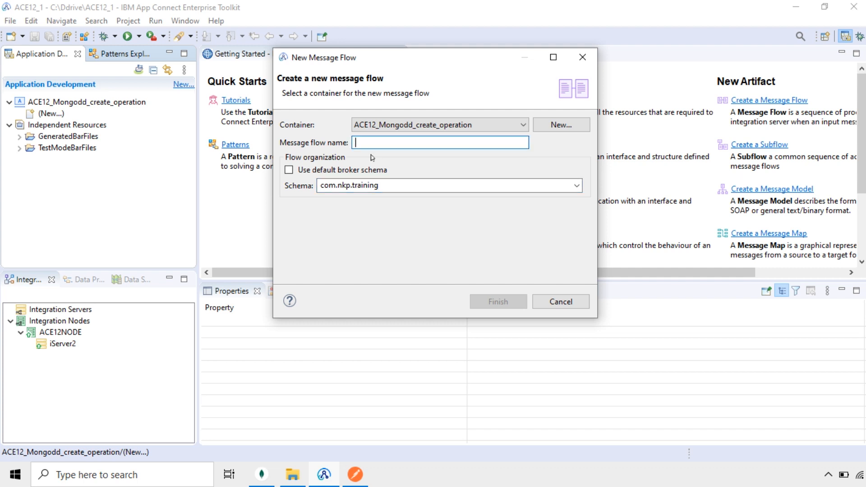
type("MongoDB")
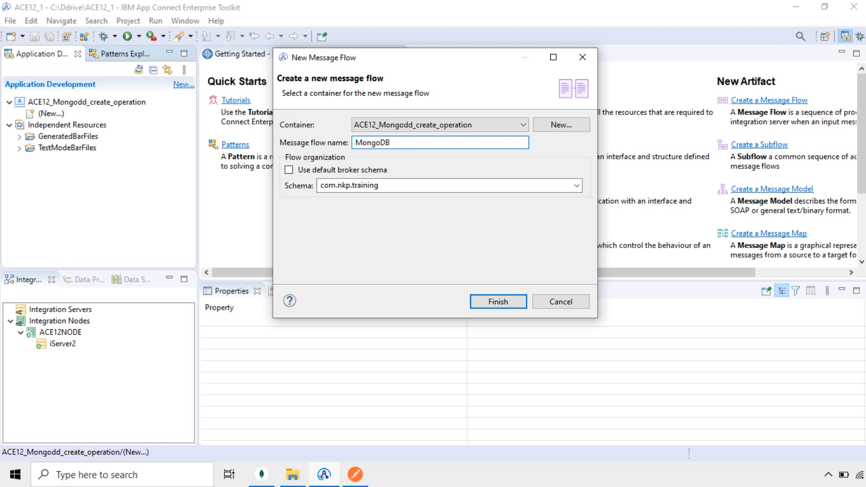
type("_create_operation")
left_click(484, 301)
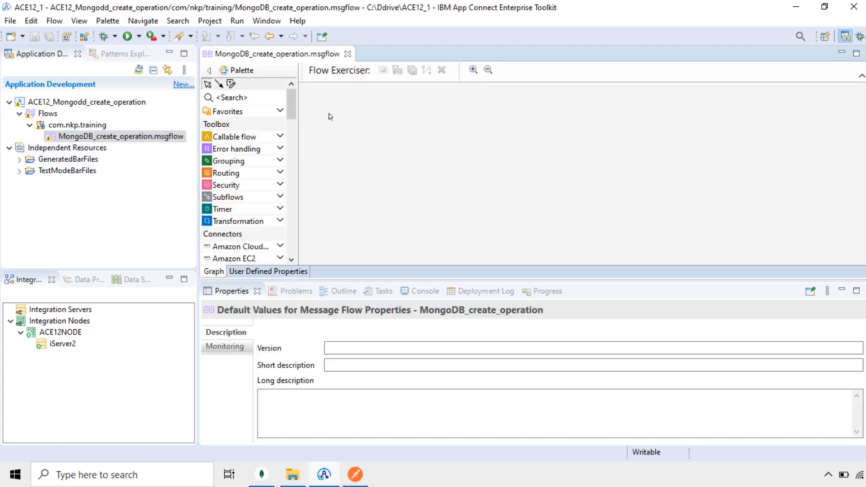
- Add an HTTPInput node and an HTTPReply node to the flow, leaving a gap between them
left_click_drag(293, 117, 293, 171)
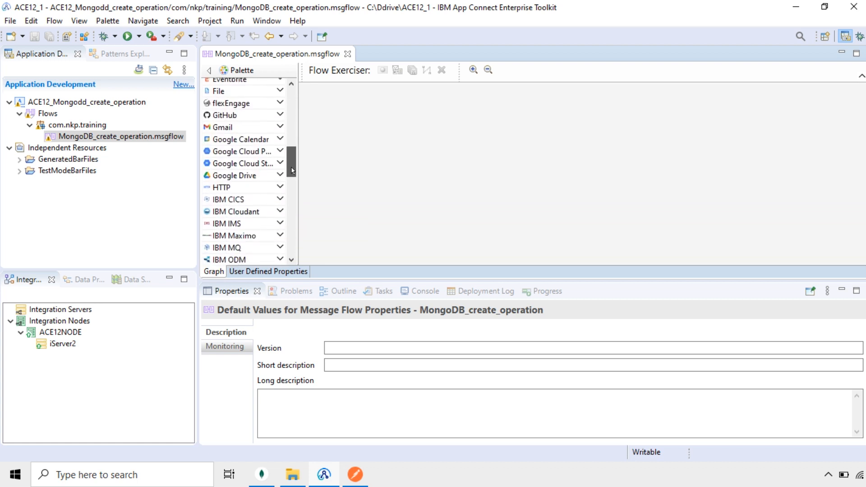
left_click(260, 188)
left_click_drag(242, 195, 454, 137)
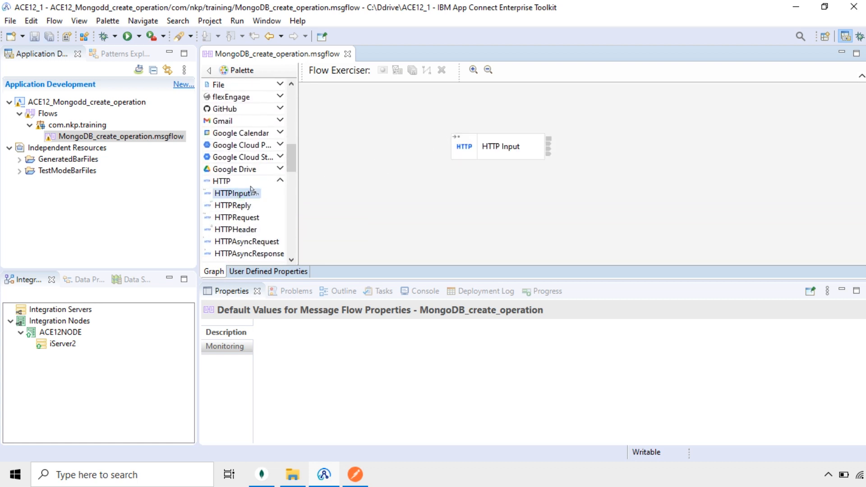
left_click(234, 206)
left_click(670, 151)
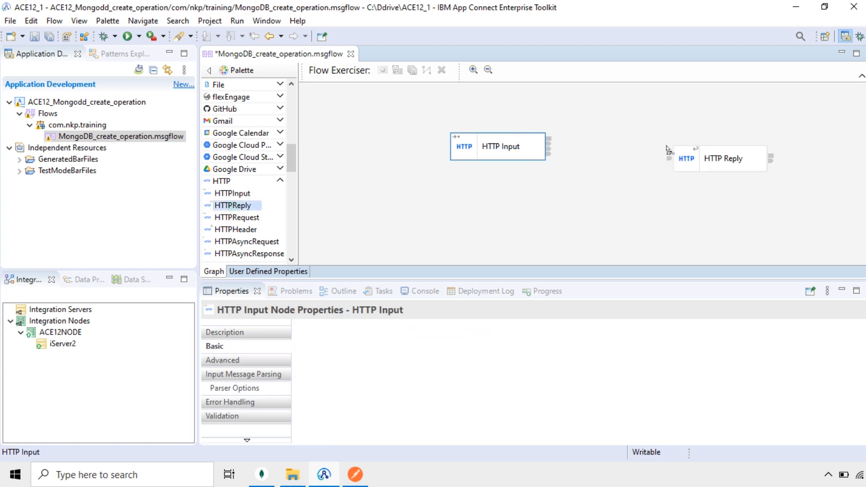
left_click_drag(506, 147, 415, 139)
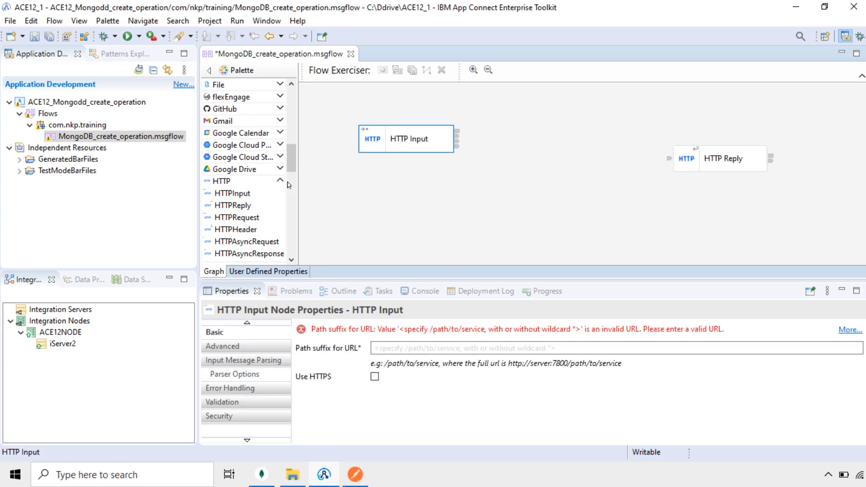
- Place a LoopBackRequest node between HTTP Input and HTTP Reply, and wire the three nodes in sequence
left_click(256, 180)
scroll(270, 182, "down", 5)
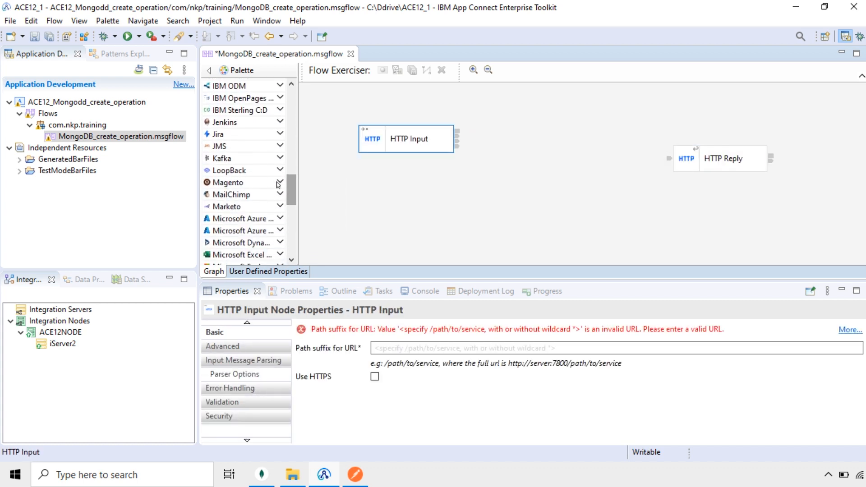
left_click(279, 170)
left_click(269, 182)
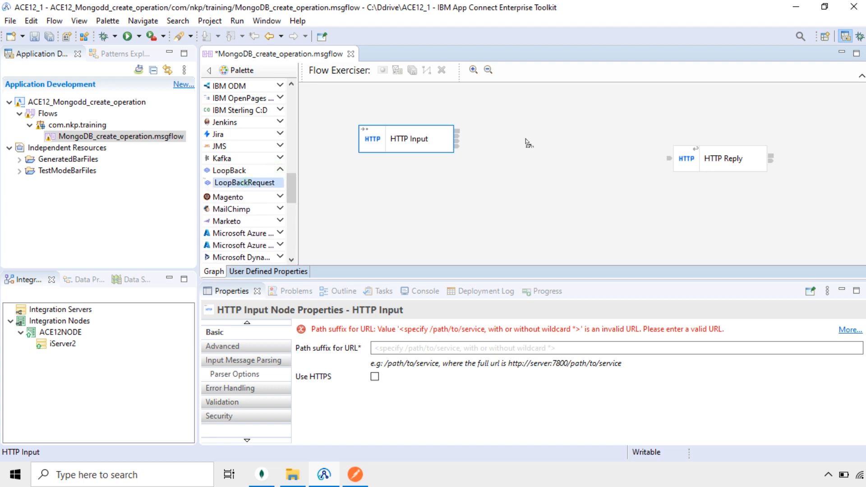
left_click(528, 141)
left_click_drag(405, 138, 365, 132)
left_click_drag(559, 154, 497, 137)
left_click_drag(418, 132, 478, 137)
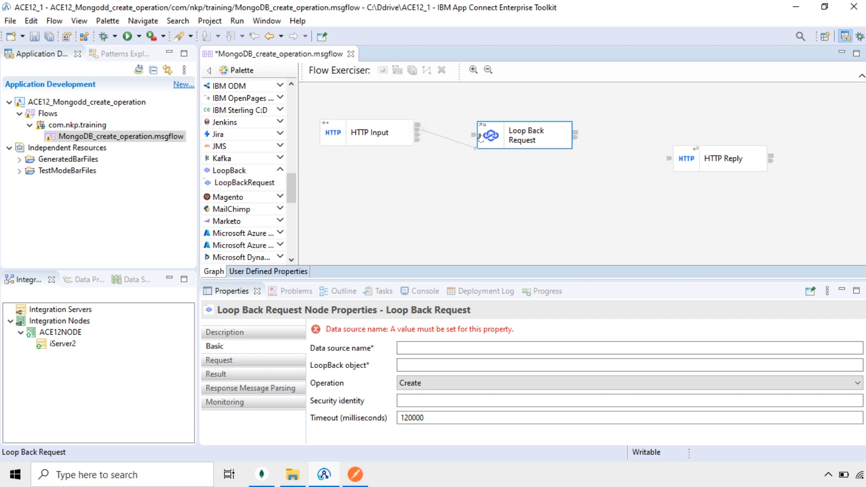
left_click_drag(575, 137, 669, 160)
- Set the HTTP Input node's path suffix for URL to /mongodb1
left_click(369, 138)
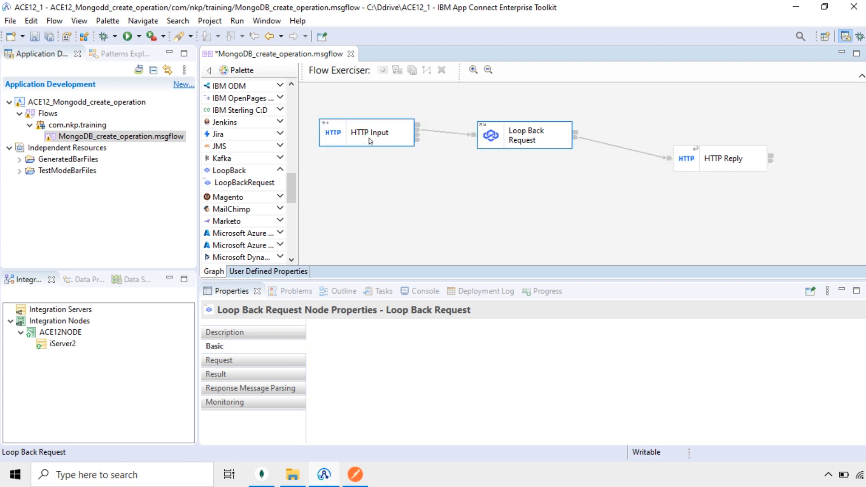
left_click(424, 350)
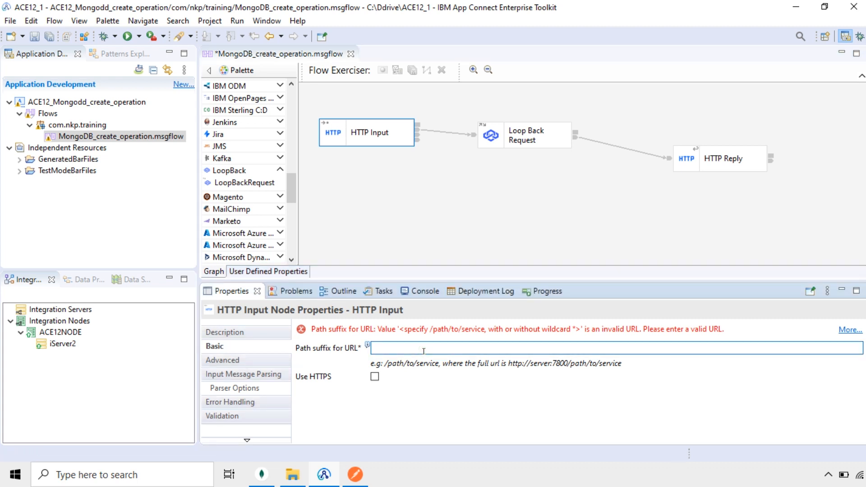
type("/mong")
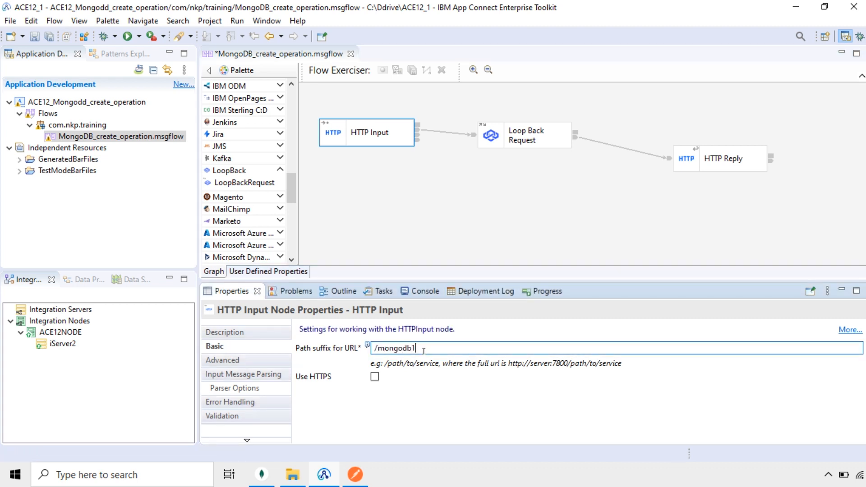
type("odb1")
left_click_drag(435, 349, 371, 348)
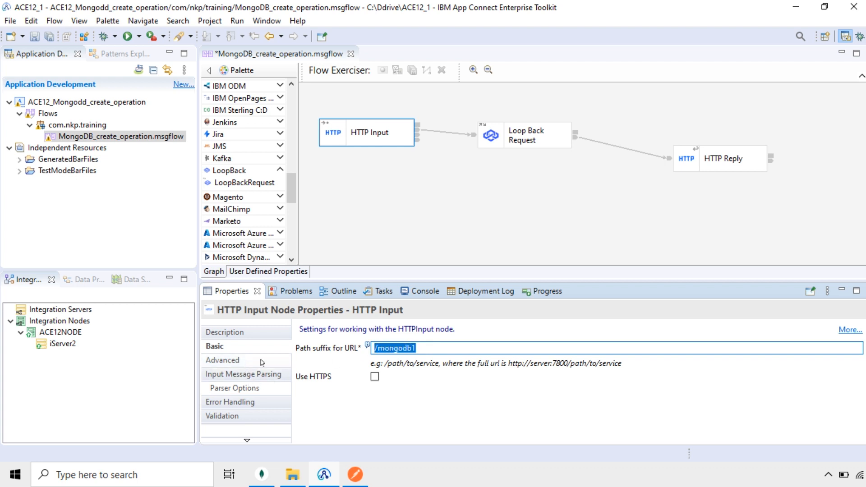
- Set the HTTP Input node's message domain to JSON for input message parsing and save the flow
left_click(255, 374)
left_click(859, 348)
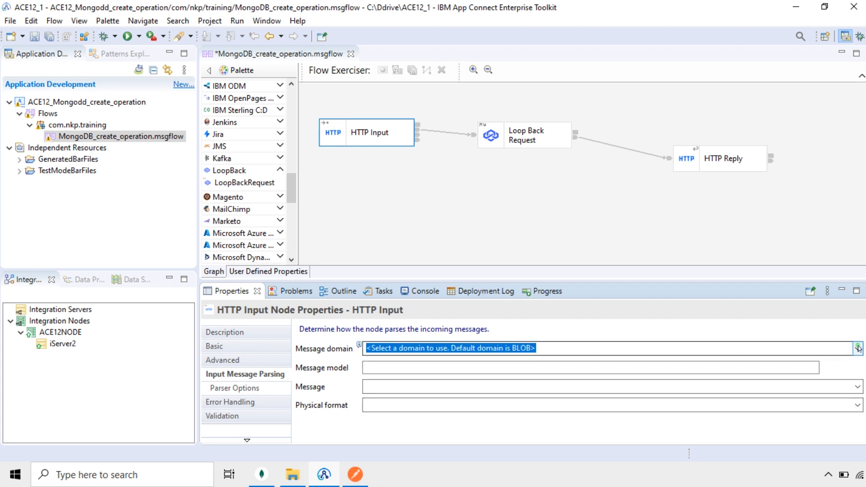
left_click(451, 380)
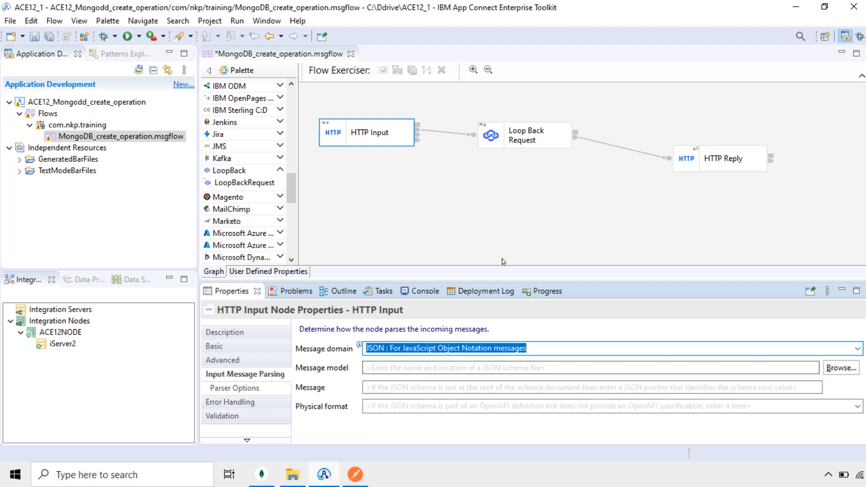
key("ctrl+s")
- Select the Loop Back Request node, and open datasources.json from the MQSI connectors\loopback folder in Notepad++ using File Explorer
left_click(521, 140)
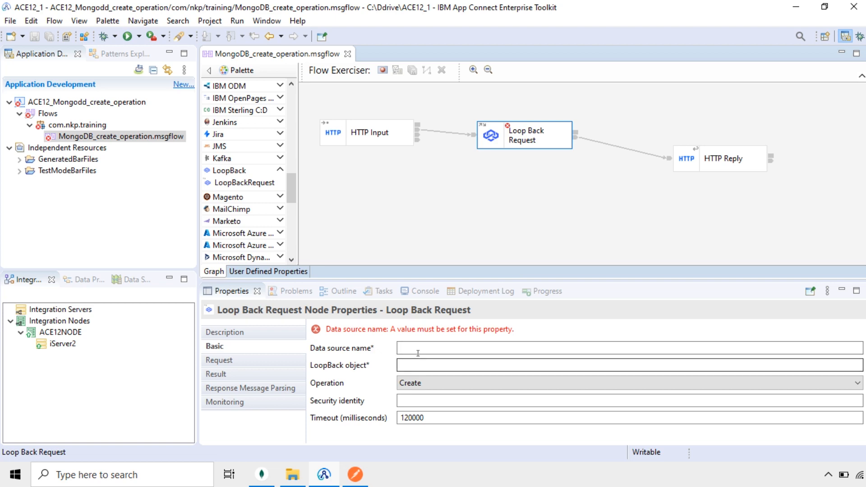
left_click(293, 474)
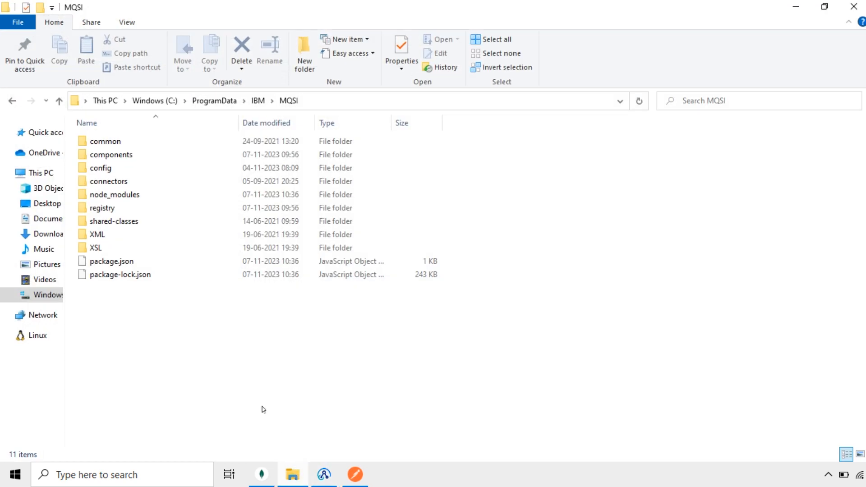
double_click(104, 180)
double_click(123, 144)
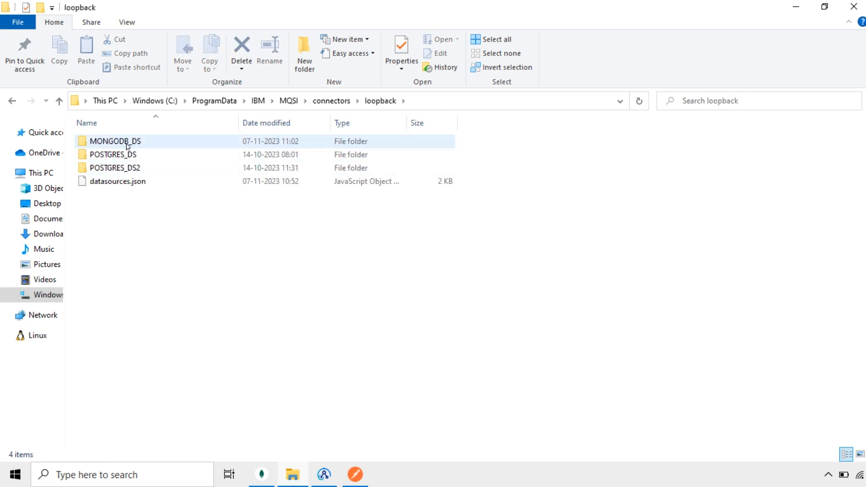
left_click(120, 182)
right_click(120, 182)
left_click(172, 155)
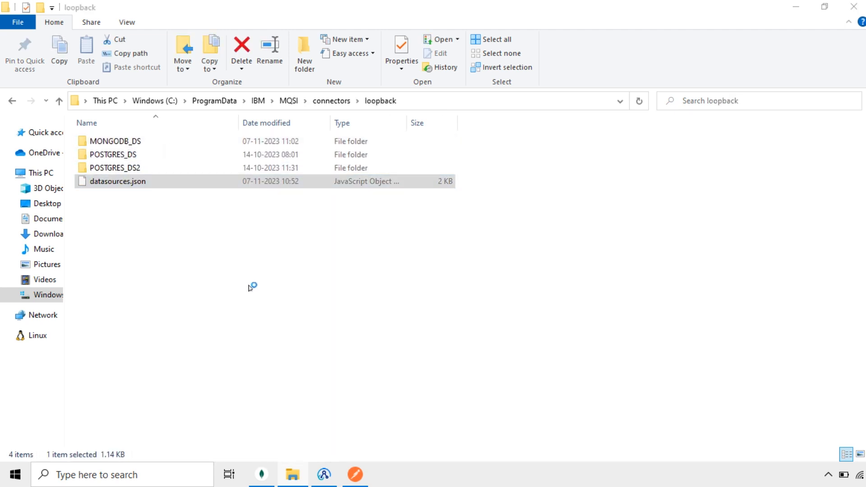
- Copy the name MONGODB_DS from datasources.json into the Loop Back Request node's data source name in App Connect Enterprise Toolkit
double_click(98, 340)
key("ctrl+c")
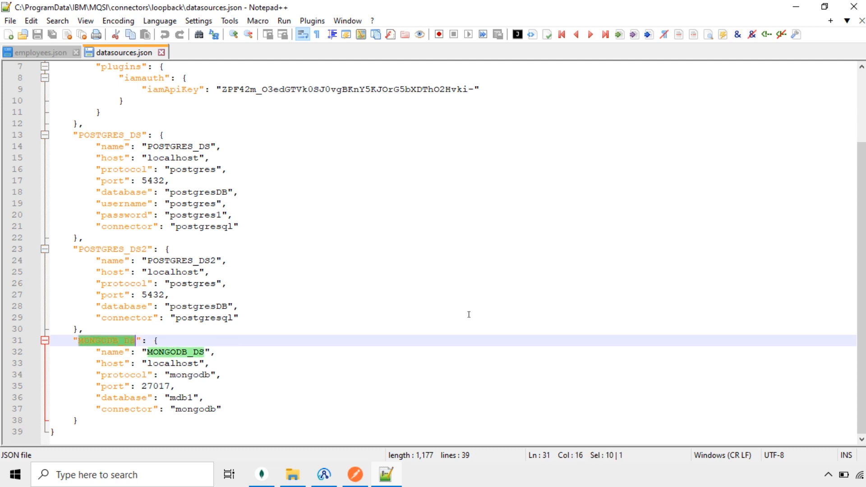
left_click(324, 474)
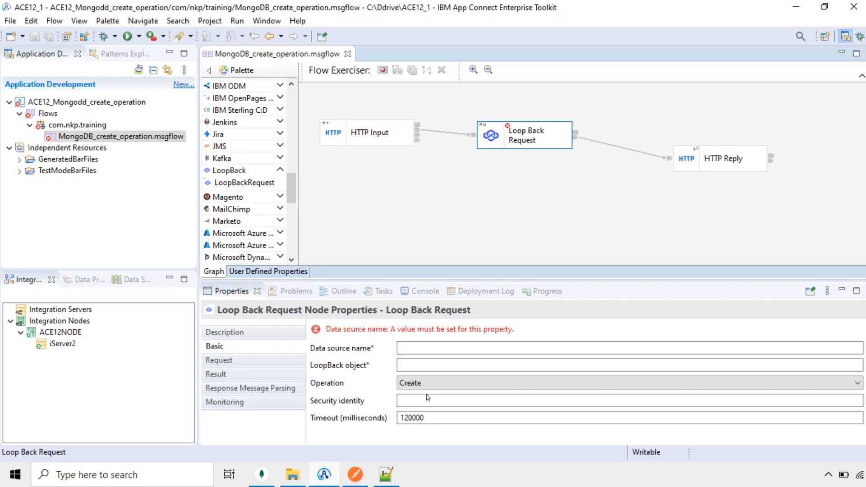
left_click(425, 348)
key("ctrl+v")
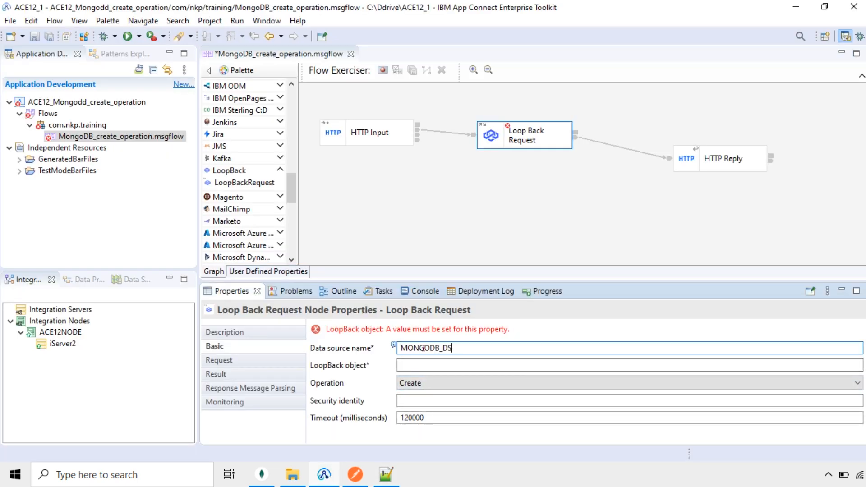
- Copy the collection name employees from MongoDB Compass into the node's LoopBack object in the Toolkit, and save the flow
left_click(405, 365)
left_click(270, 477)
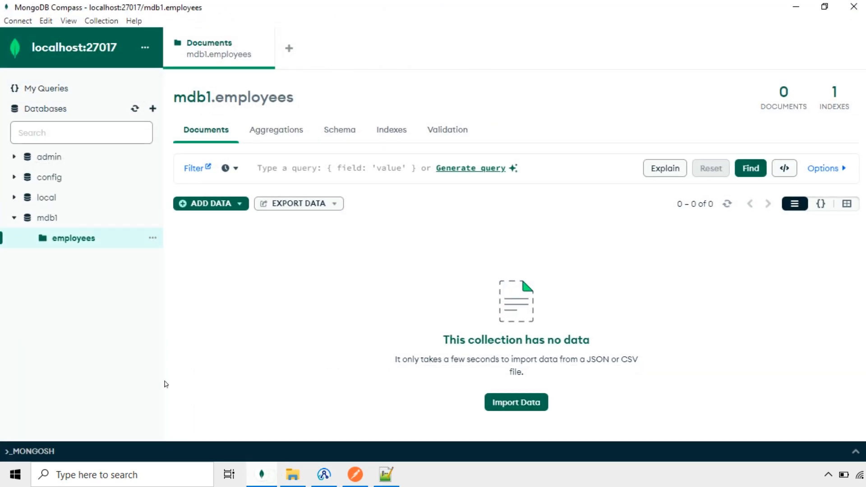
double_click(245, 102)
key("ctrl+c")
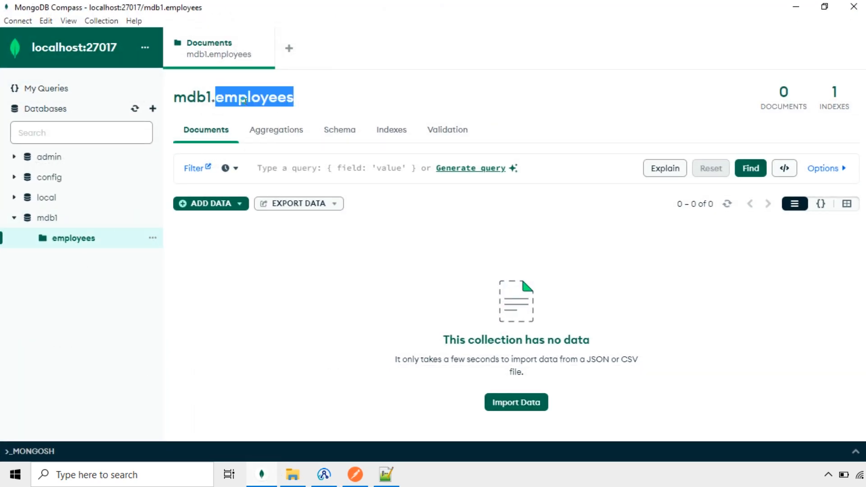
left_click(327, 474)
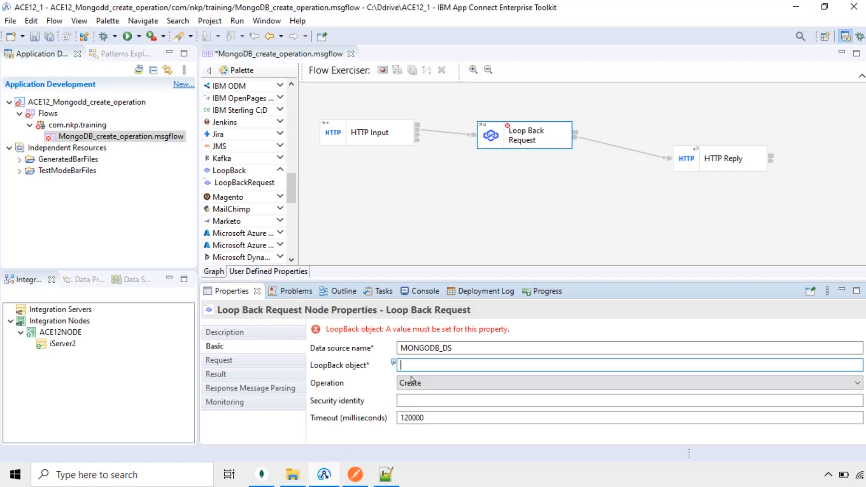
key("ctrl+v")
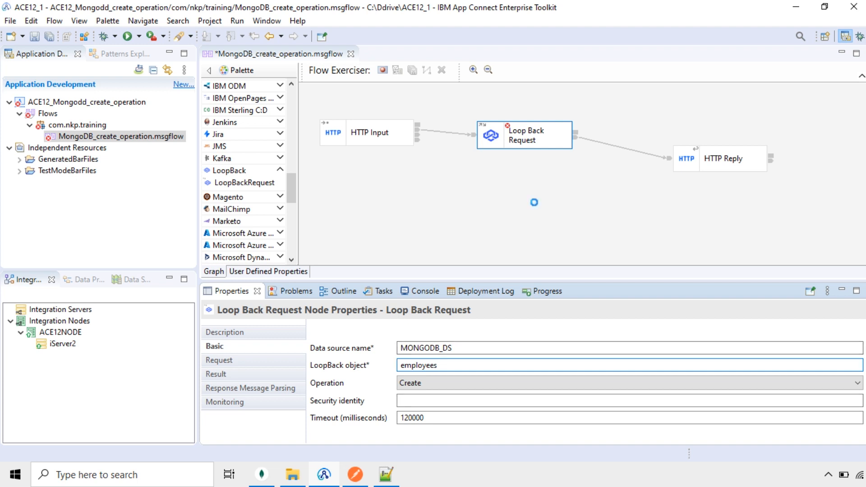
key("ctrl+s")
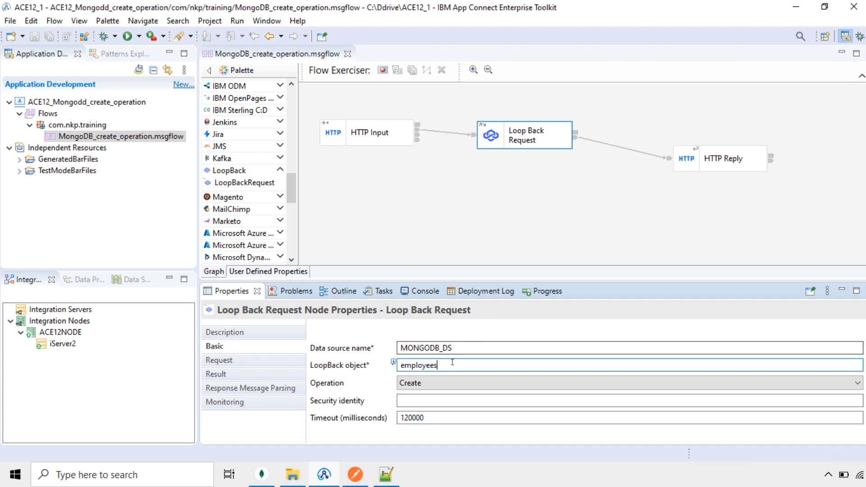
- Switch to File Explorer and open employees.json from the loopback\MONGODB_DS folder in Notepad++
left_click_drag(451, 363, 392, 364)
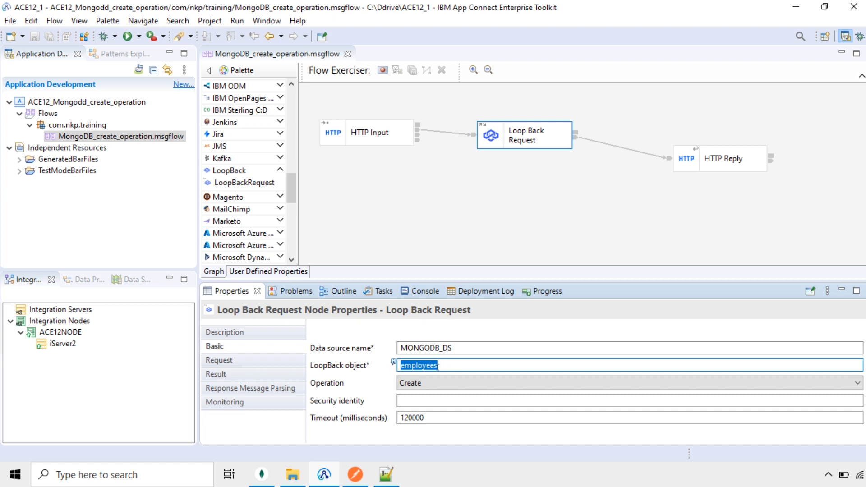
left_click(293, 478)
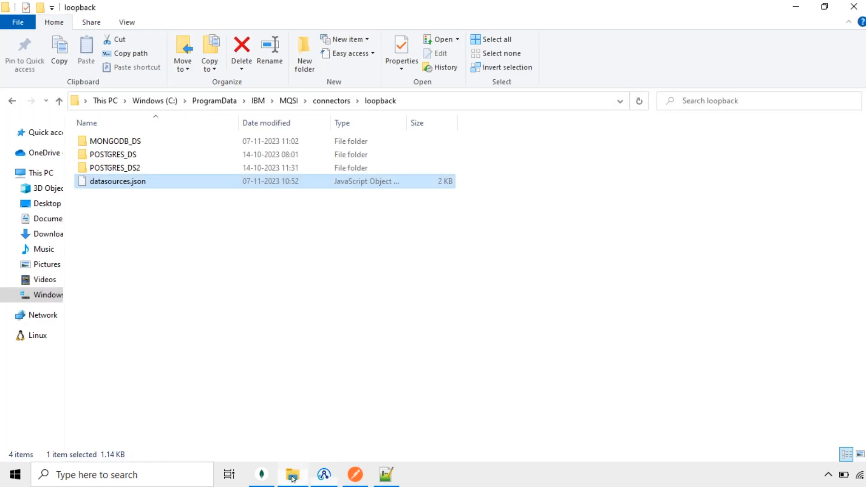
double_click(145, 143)
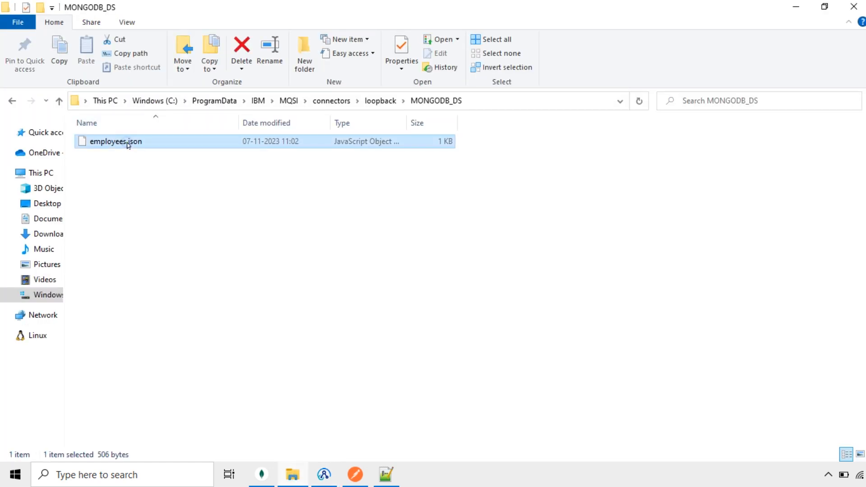
right_click(128, 142)
left_click(180, 152)
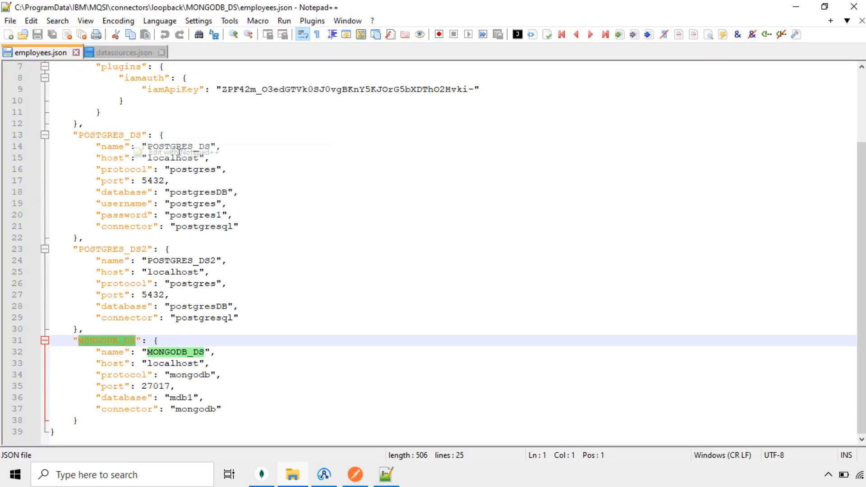
- Examine the model name and the id, name, company and address properties defined in employees.json
double_click(144, 78)
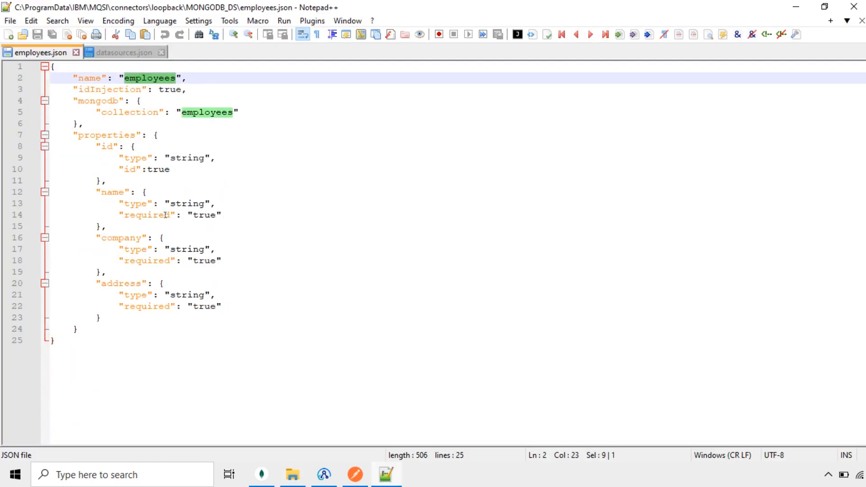
left_click(158, 261)
double_click(133, 79)
double_click(106, 146)
double_click(115, 192)
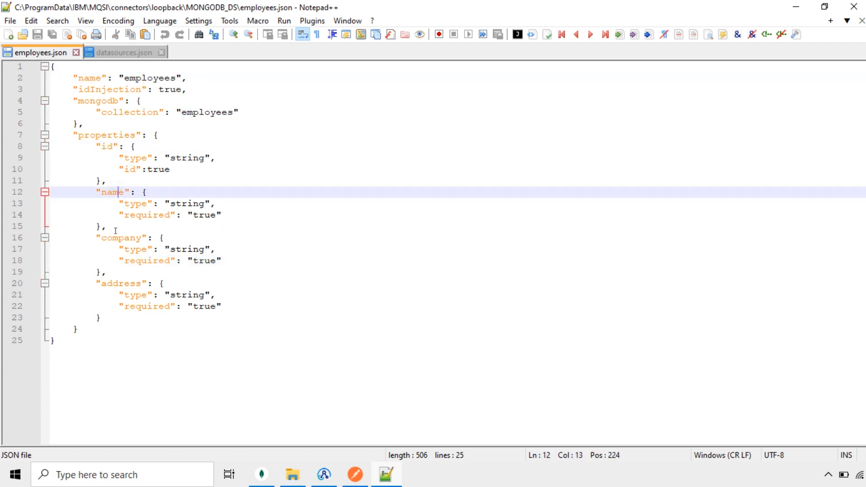
double_click(114, 238)
double_click(120, 282)
left_click(155, 335)
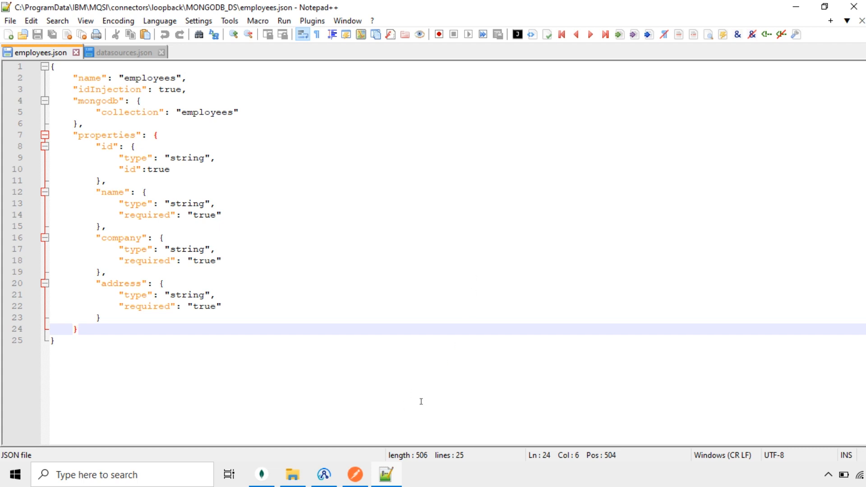
- Return to App Connect Enterprise Toolkit, deploy ACE12_Mongodd_create_operation to the integration server iServer2, and expand the server to list its deployed application
left_click(331, 476)
left_click(394, 192)
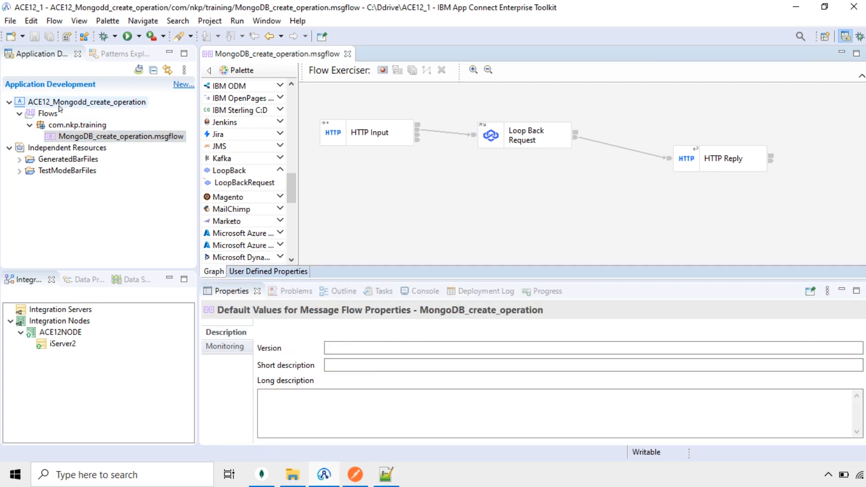
left_click_drag(92, 105, 64, 347)
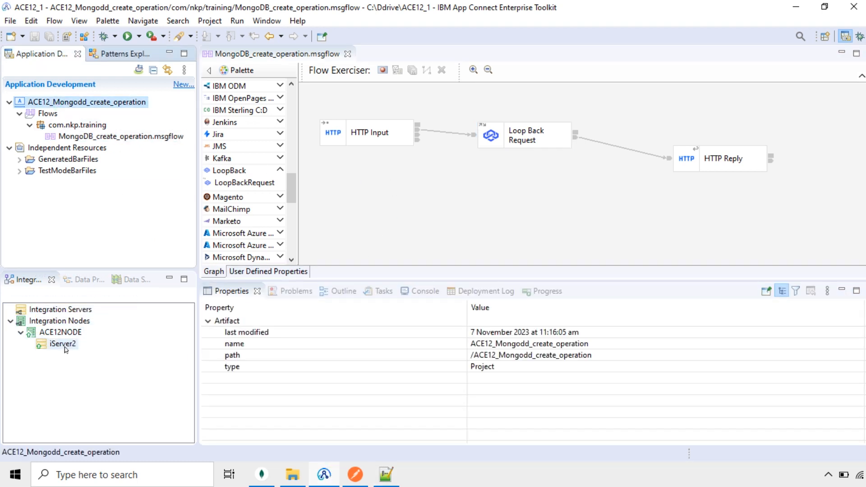
left_click_drag(69, 100, 64, 345)
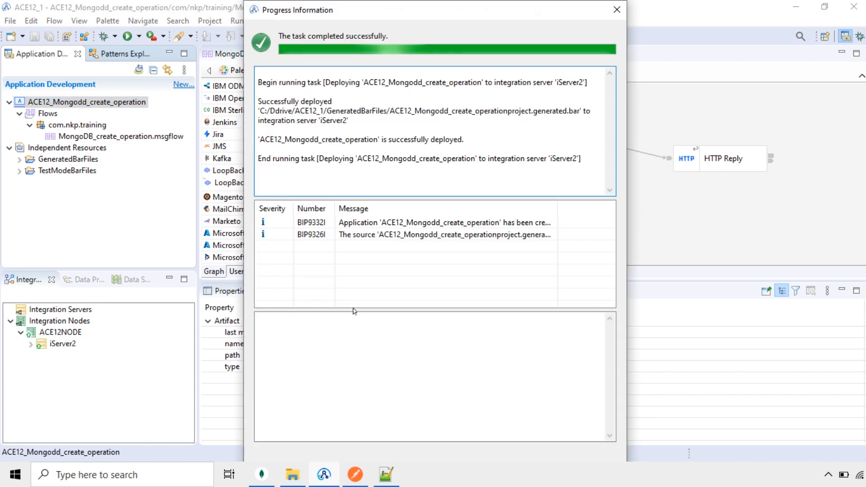
left_click(616, 10)
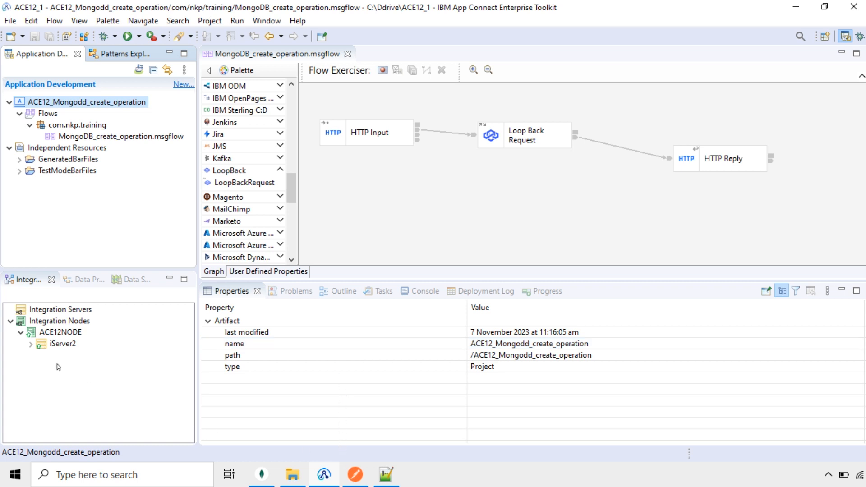
left_click(31, 344)
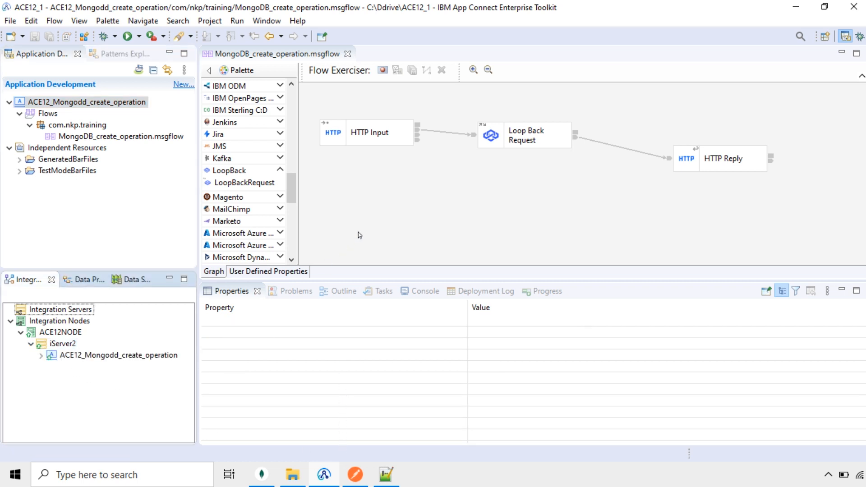
left_click(360, 477)
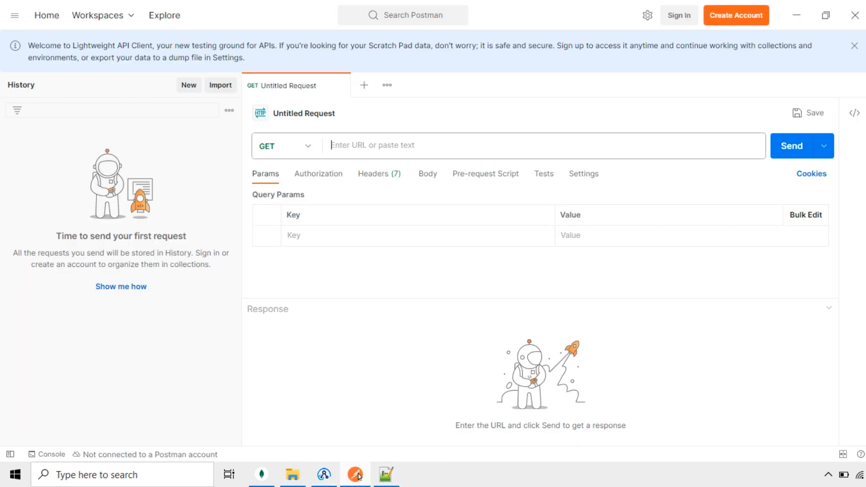
left_click(308, 146)
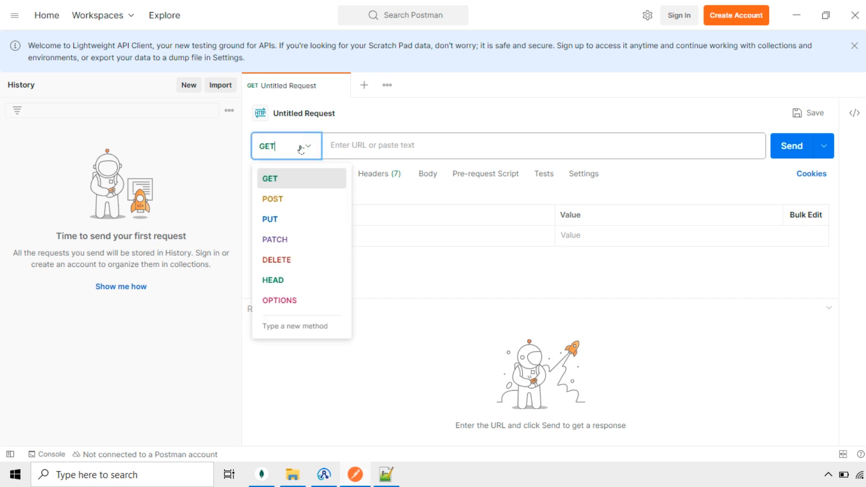
left_click(271, 197)
left_click(371, 145)
type("h")
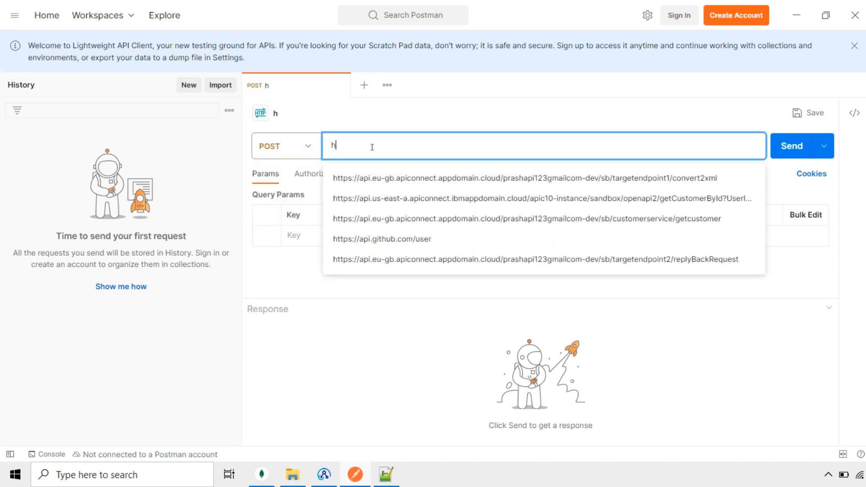
type("ttp://")
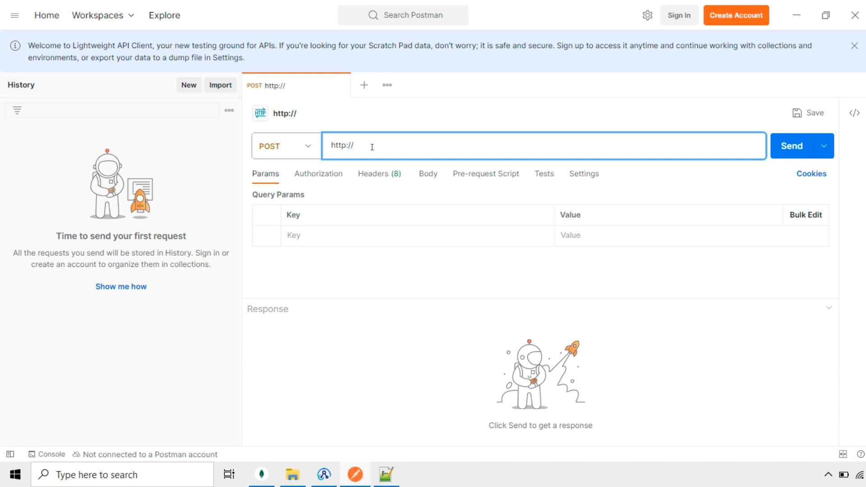
- Look up iServer2's HTTP listener port in the Toolkit, and extend the Postman request URL with localhost:7080
left_click(324, 473)
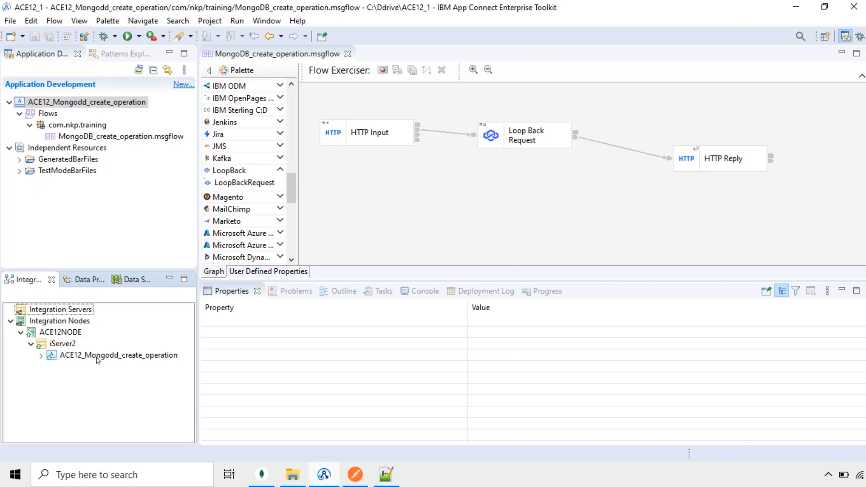
left_click(63, 343)
left_click(496, 413)
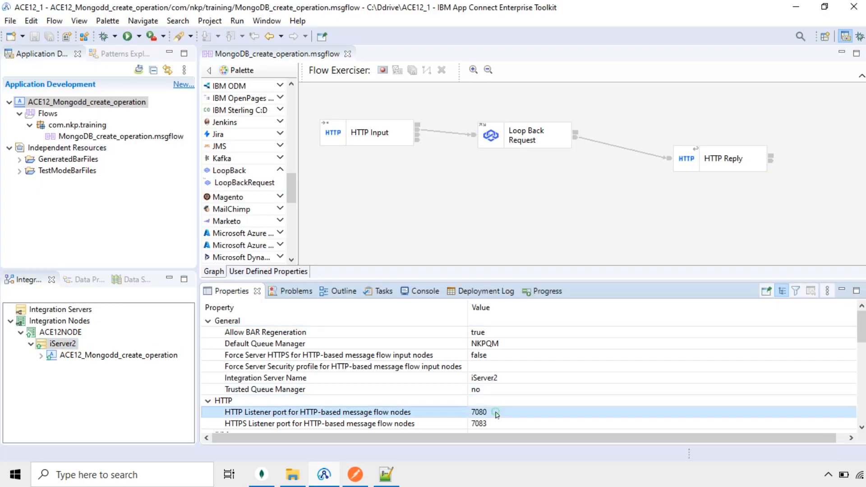
left_click(355, 474)
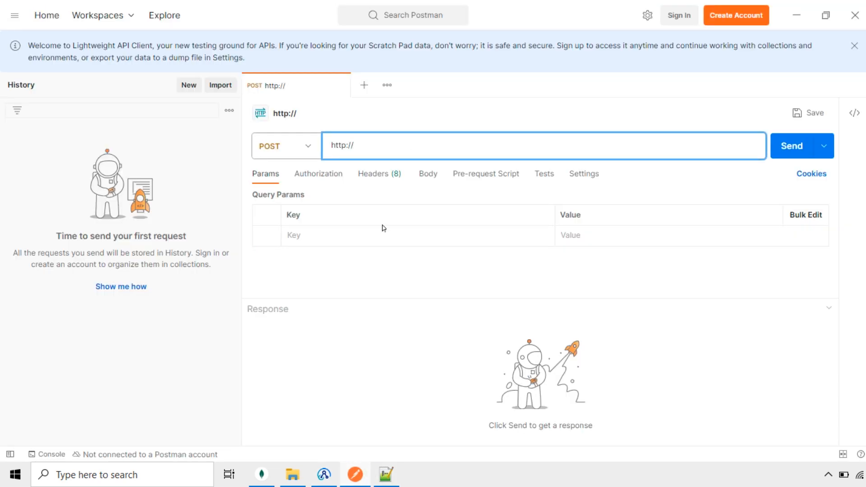
type("localhost")
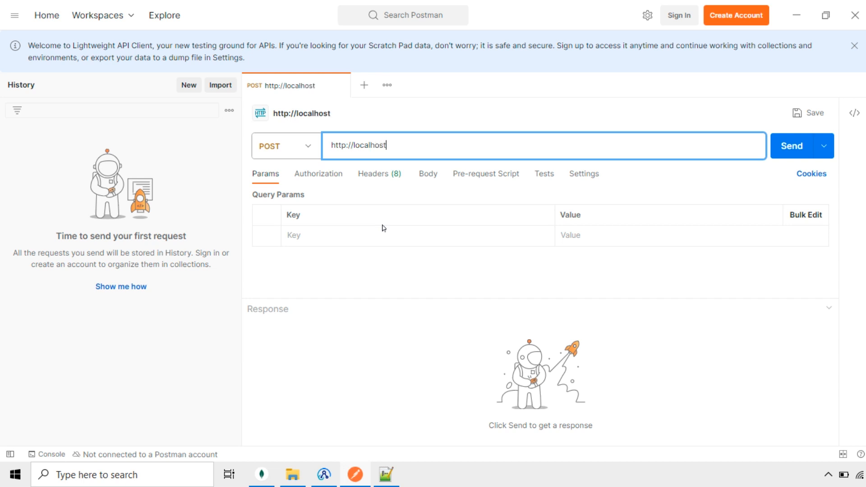
type(":7080")
- Copy the path suffix /mongodb1 from the HTTP Input node in the Toolkit and append it to the Postman request URL
left_click(324, 474)
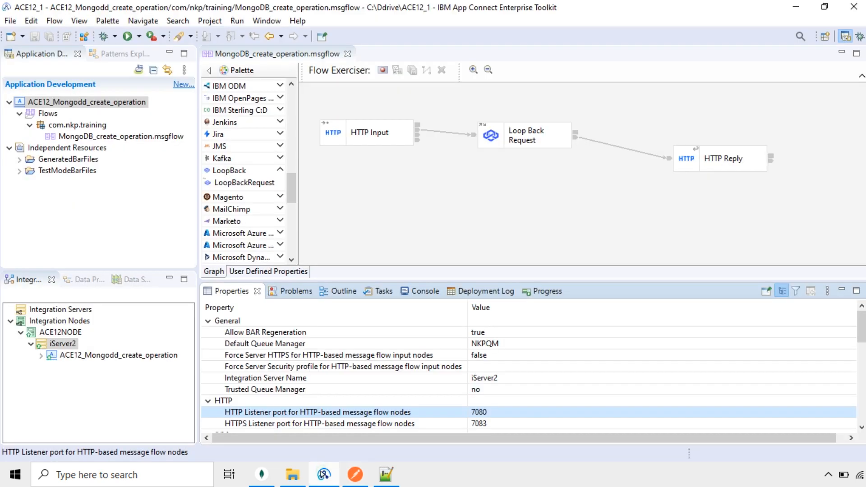
left_click(377, 143)
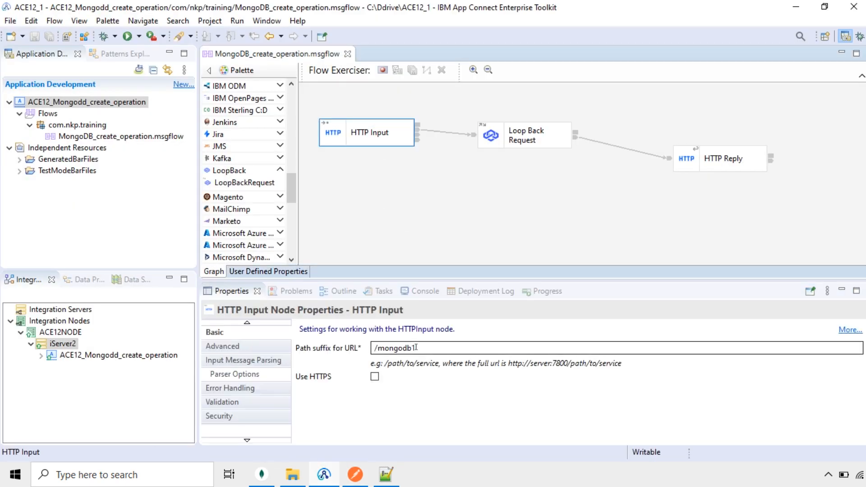
left_click(334, 344)
key("ctrl+c")
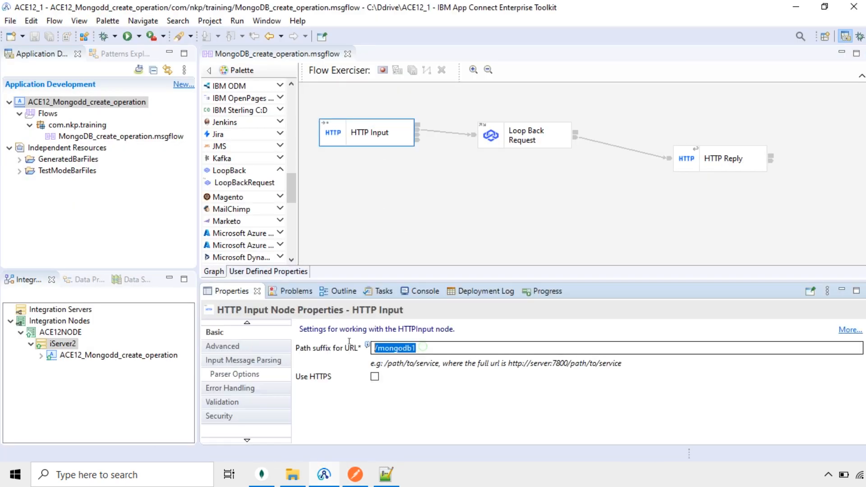
left_click(355, 474)
key("ctrl+v")
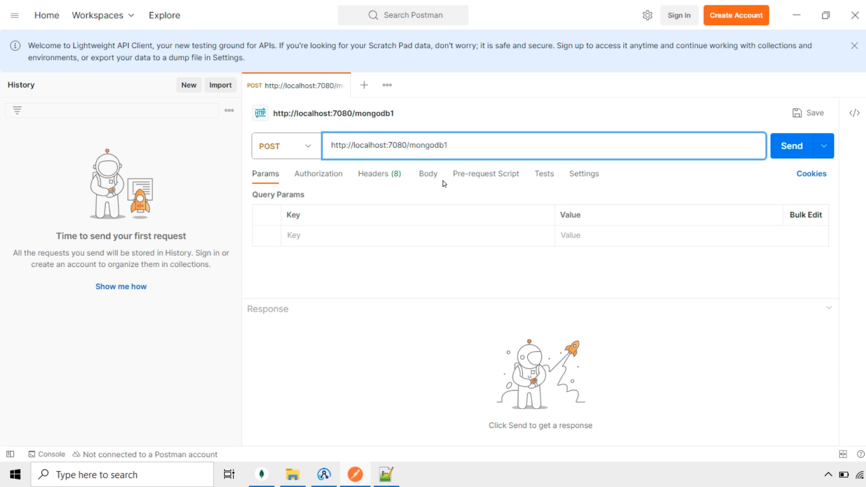
- Set the POST request's body to raw with the JSON format
left_click(429, 174)
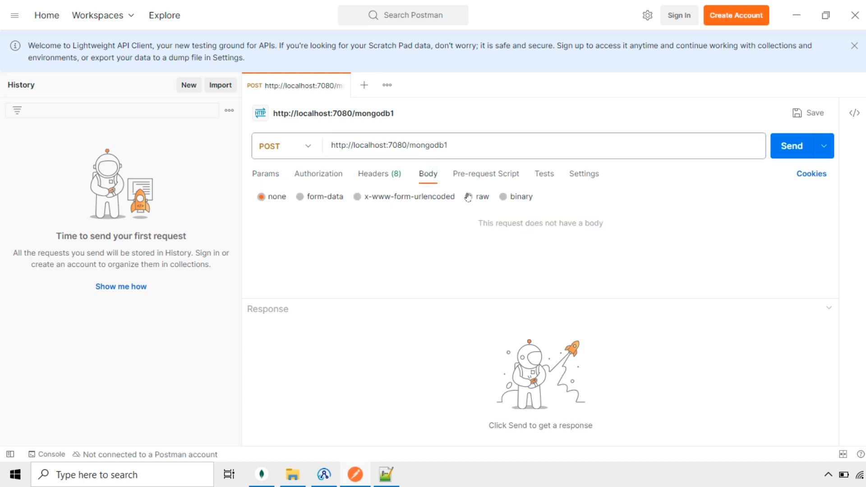
left_click(468, 196)
left_click(580, 202)
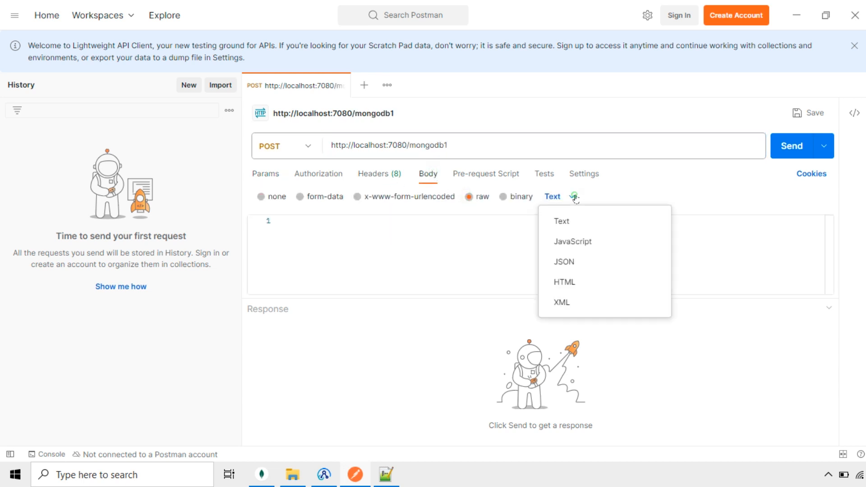
left_click(567, 262)
left_click(514, 248)
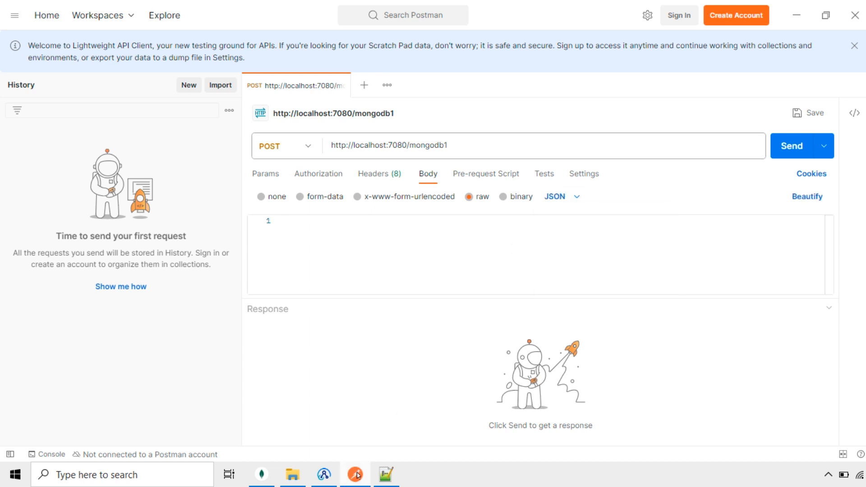
- Reopen employees.json from File Explorer in Notepad++ and review which properties the request body needs
left_click(293, 475)
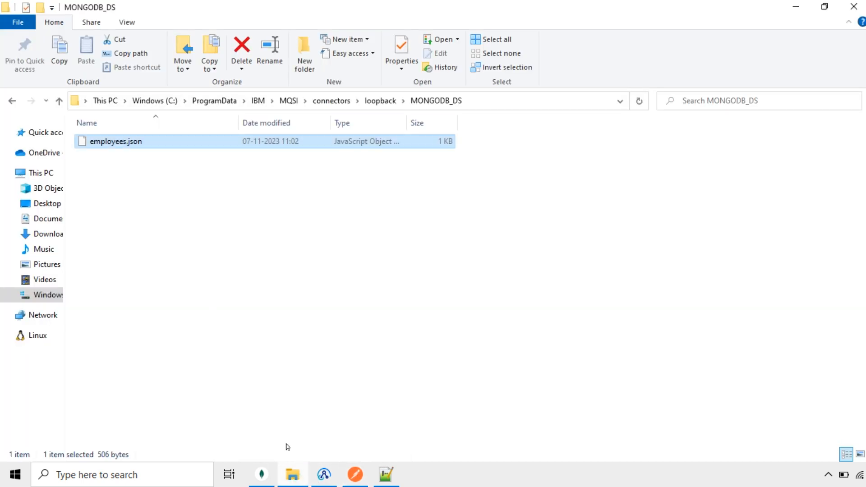
right_click(111, 140)
left_click(154, 145)
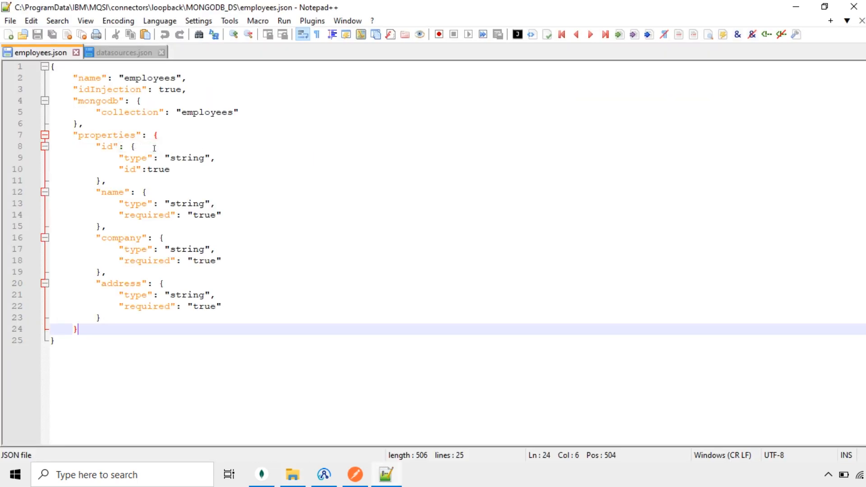
left_click(113, 138)
left_click(113, 145)
left_click(113, 193)
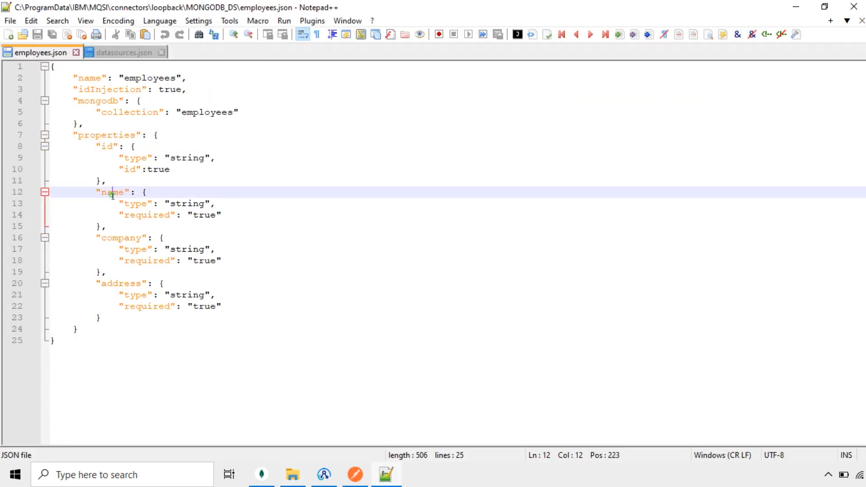
double_click(109, 147)
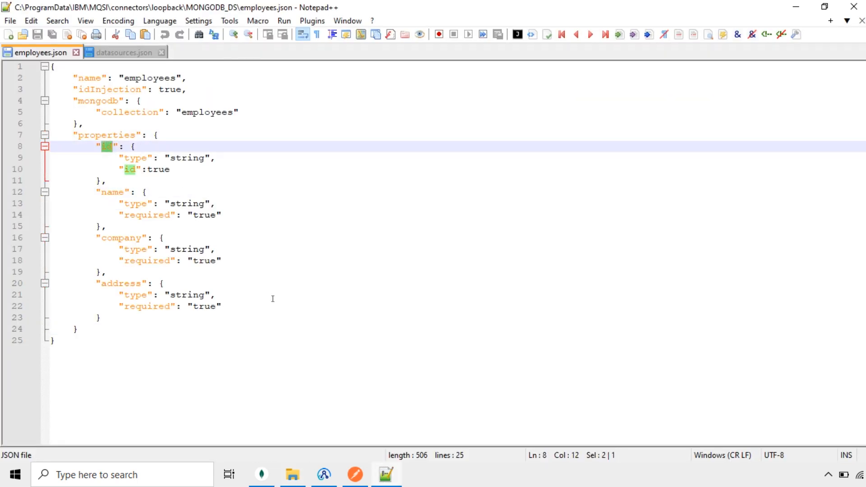
- Switch to Postman and start the JSON request body with an "id" property set to "11"
left_click(356, 474)
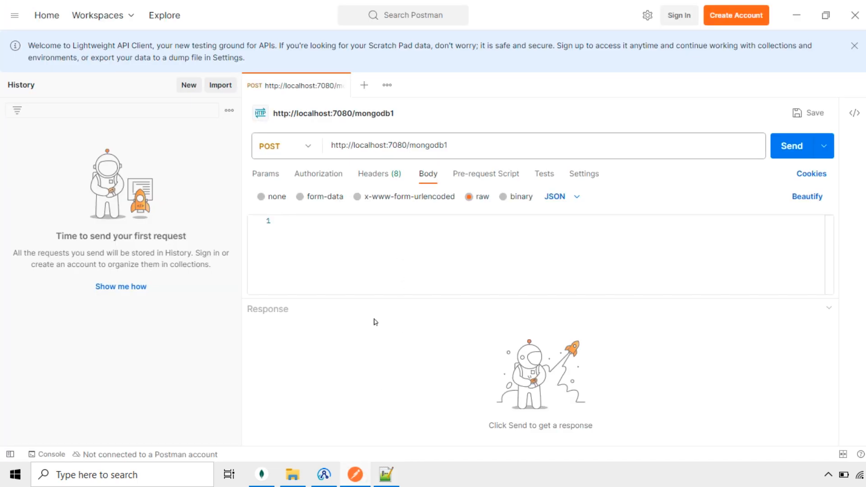
type("{}")
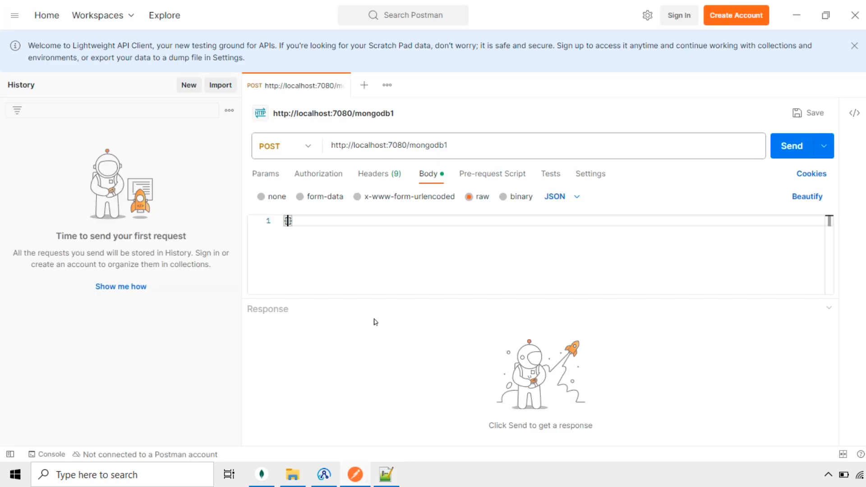
key("Return")
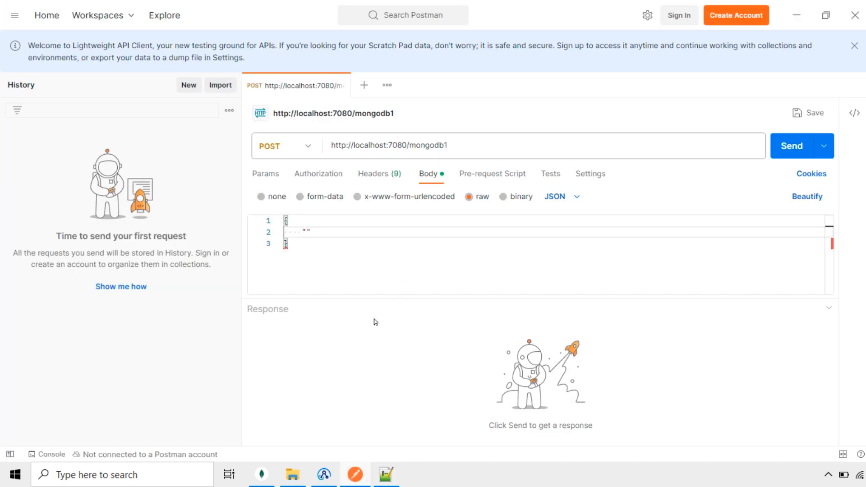
left_click(341, 240)
type(",")
key("Return")
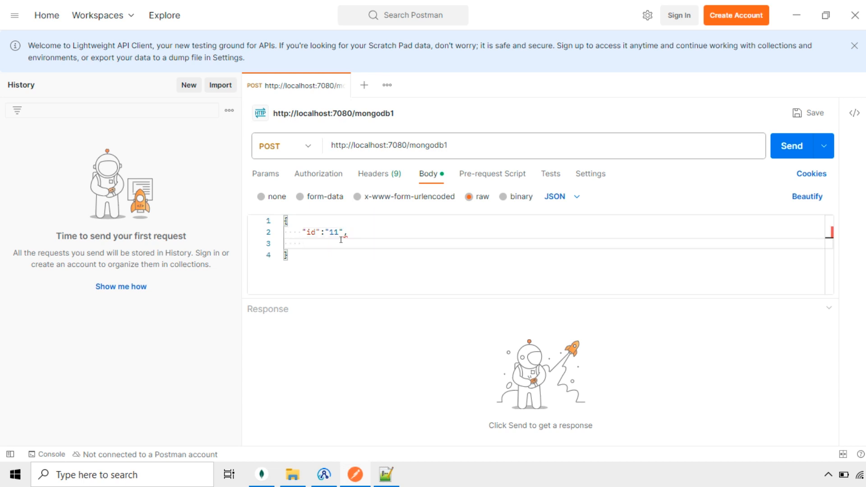
- Check the name property in employees.json in Notepad++ and add "name":"abc1" to the Postman request body
left_click(385, 474)
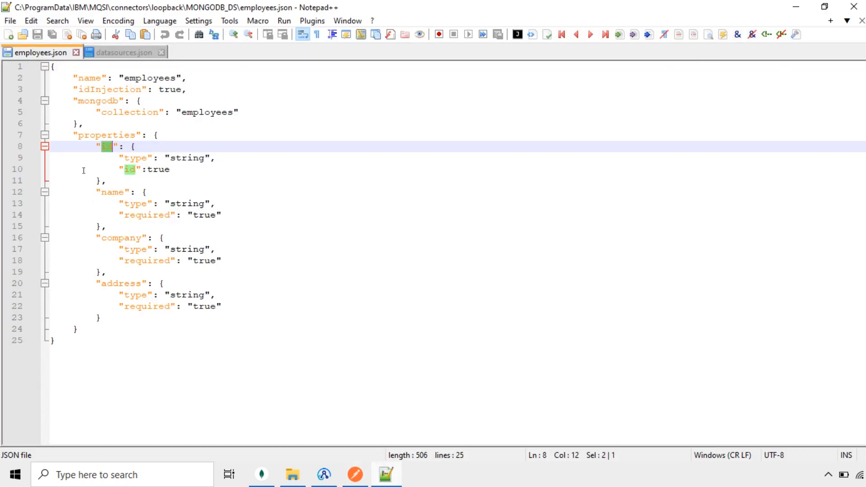
double_click(117, 191)
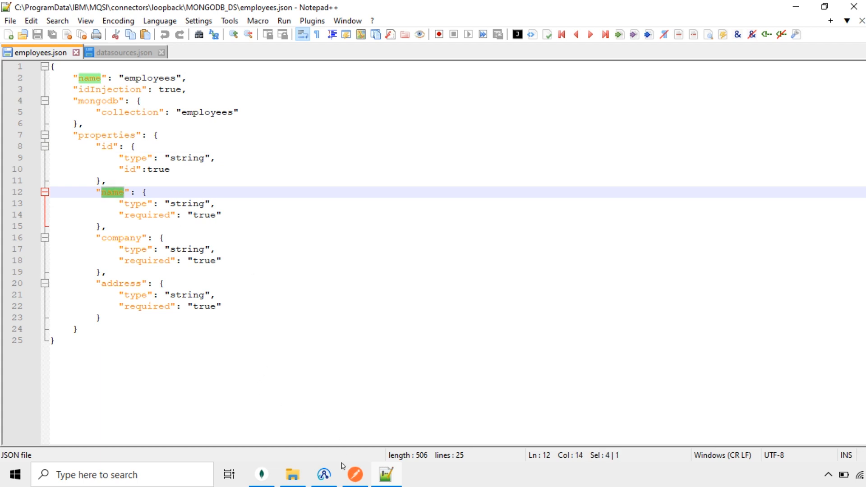
left_click(355, 474)
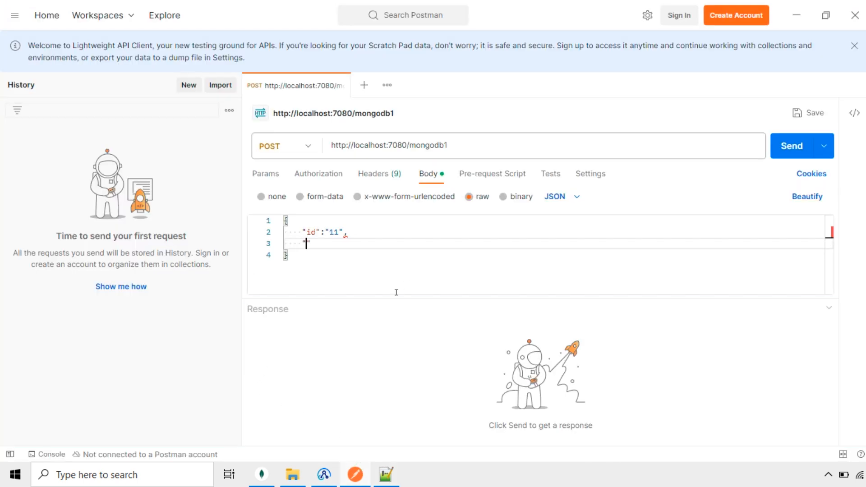
type("name\":\"")
key("Left")
type("abc1")
left_click(378, 237)
key("Down")
key("Right")
key("Right")
key("Right")
type(",")
key("Return")
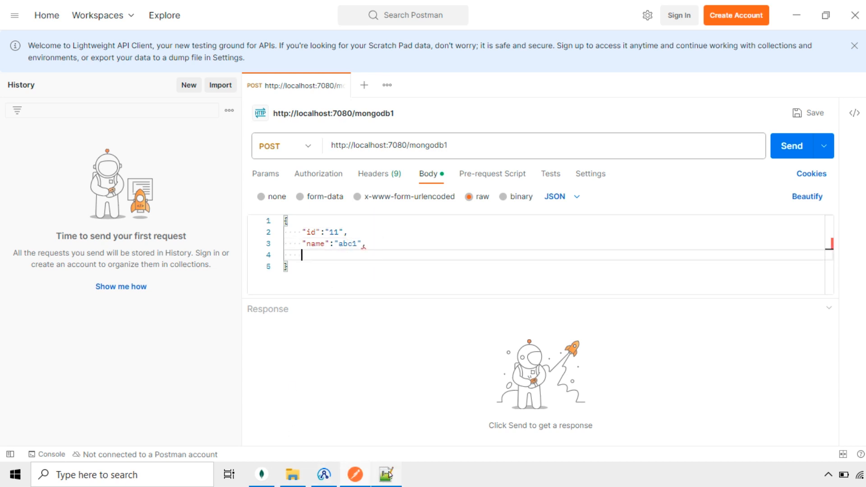
- Copy the company property name from employees.json in Notepad++ and add "company":"comp1" to the Postman request body
left_click(386, 474)
double_click(128, 238)
key("ctrl+c")
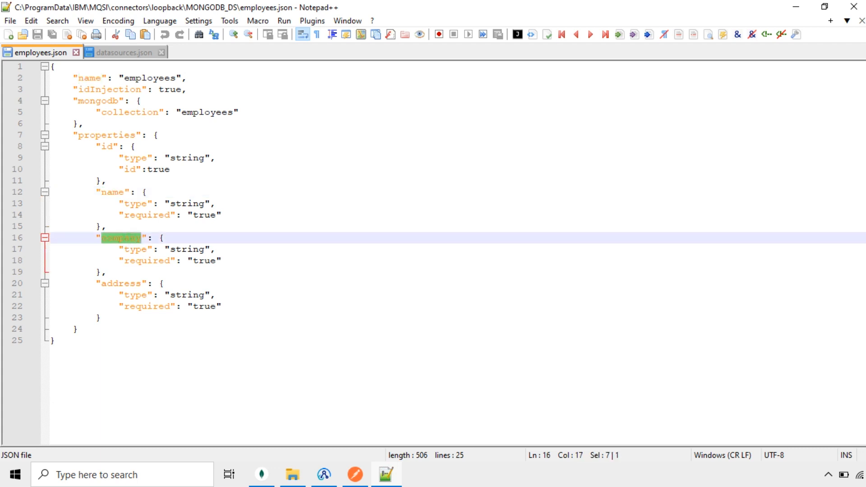
left_click(361, 475)
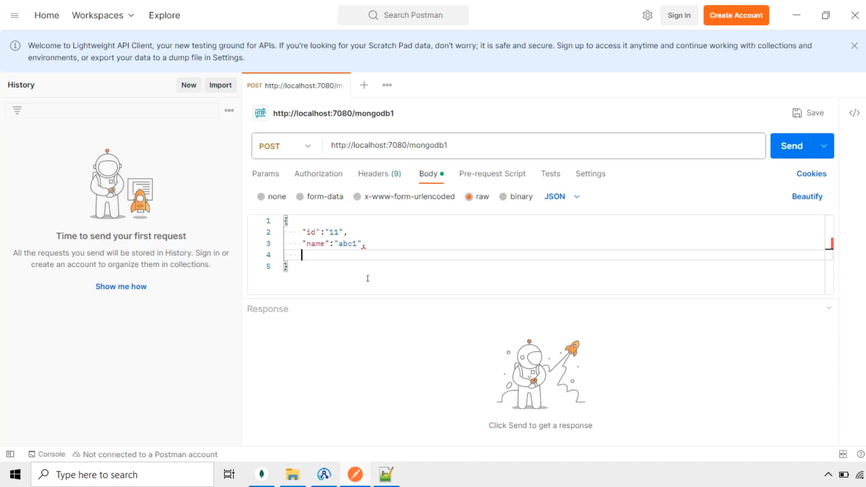
type("\"")
key("ctrl+v")
type("\"comp1")
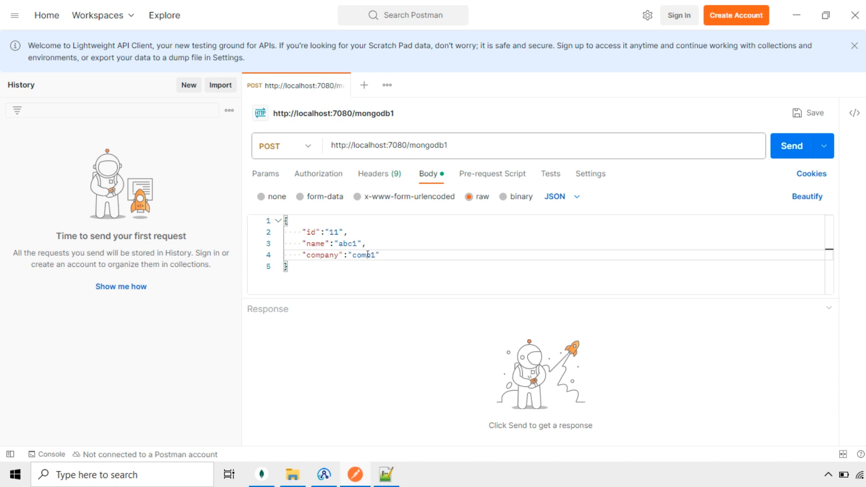
left_click(392, 254)
key("Return")
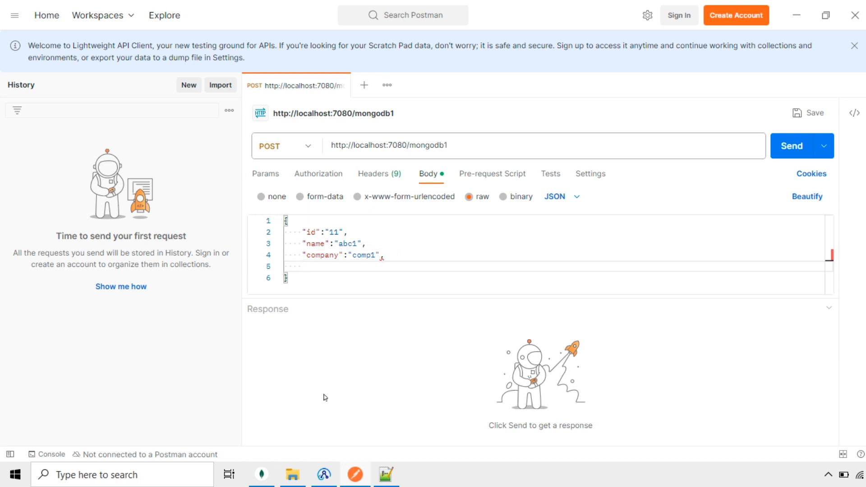
- Copy the address property name from employees.json in Notepad++ and add "address":"addr1" to the Postman request body
left_click(386, 475)
double_click(127, 284)
key("ctrl+c")
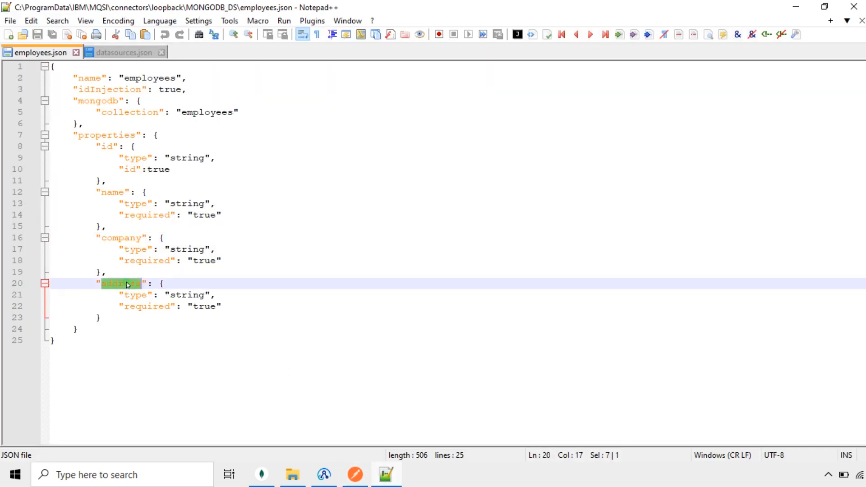
left_click(355, 476)
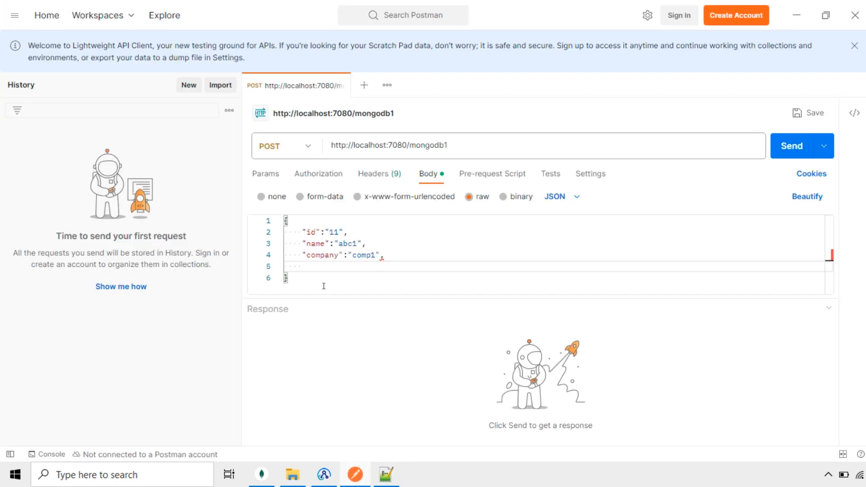
type("\"")
key("ctrl+v")
type("\":\"addr")
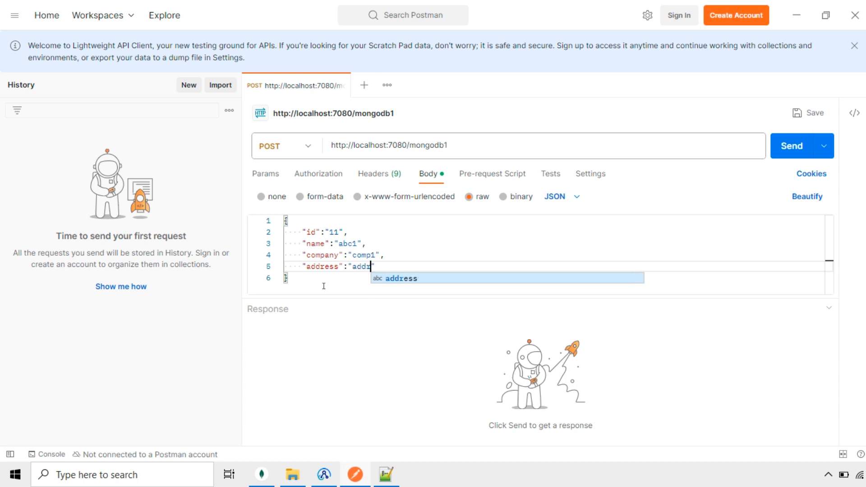
type("1")
left_click(425, 267)
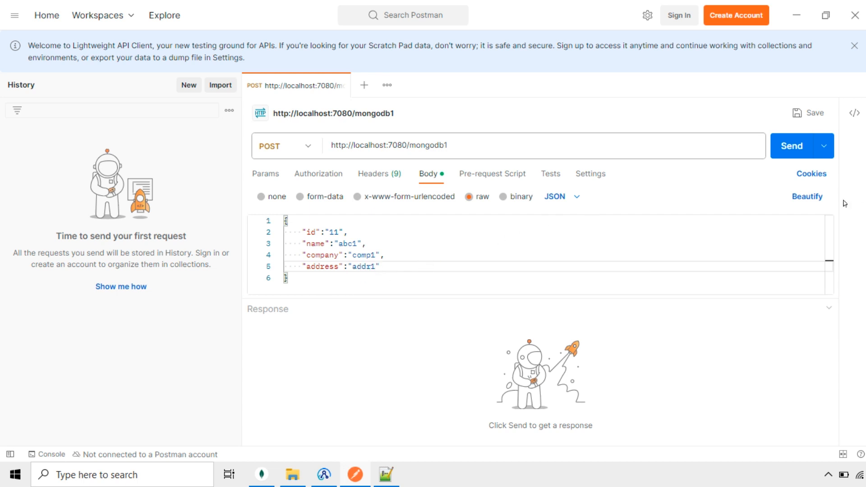
- Beautify the JSON request body and review its four properties
left_click(807, 196)
left_click(437, 254)
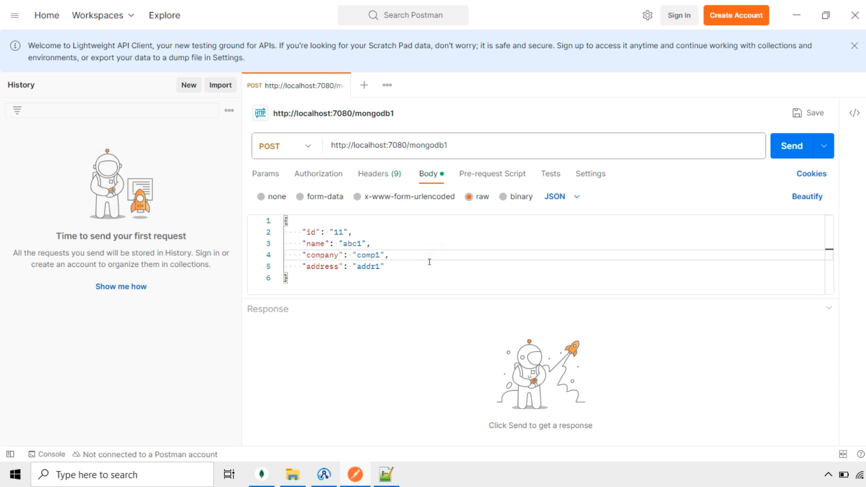
left_click(429, 262)
left_click_drag(300, 231, 404, 272)
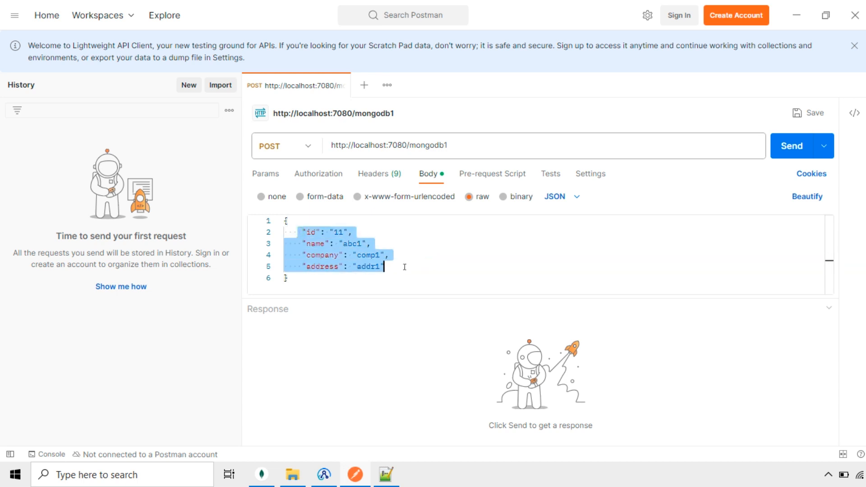
- Check the mdb1 employees collection's documents in a new MongoDB Compass tab, and close the collection's tabs
left_click(266, 476)
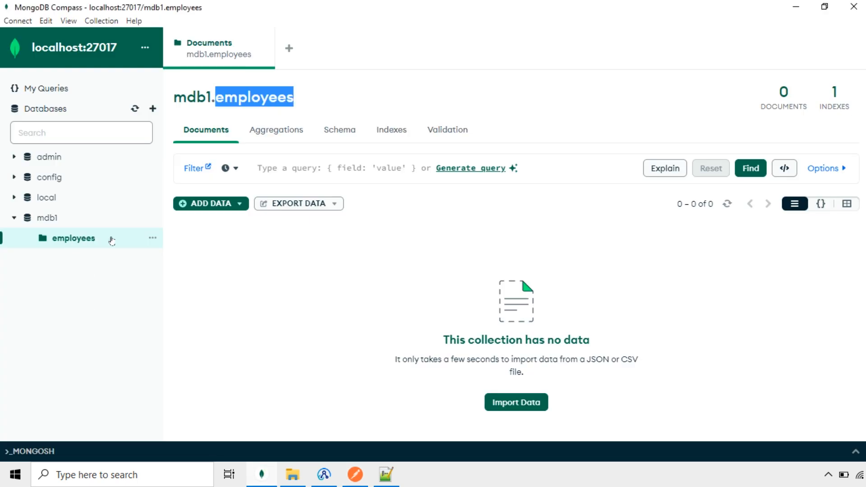
left_click(152, 238)
left_click(111, 270)
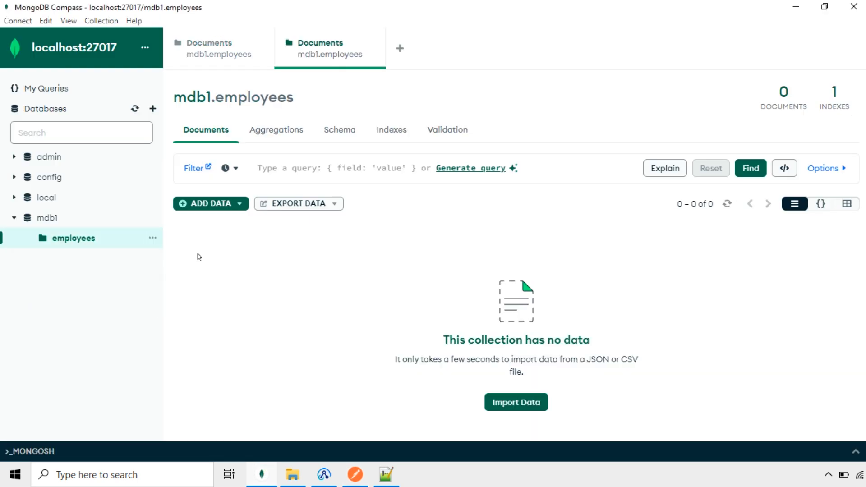
left_click(373, 48)
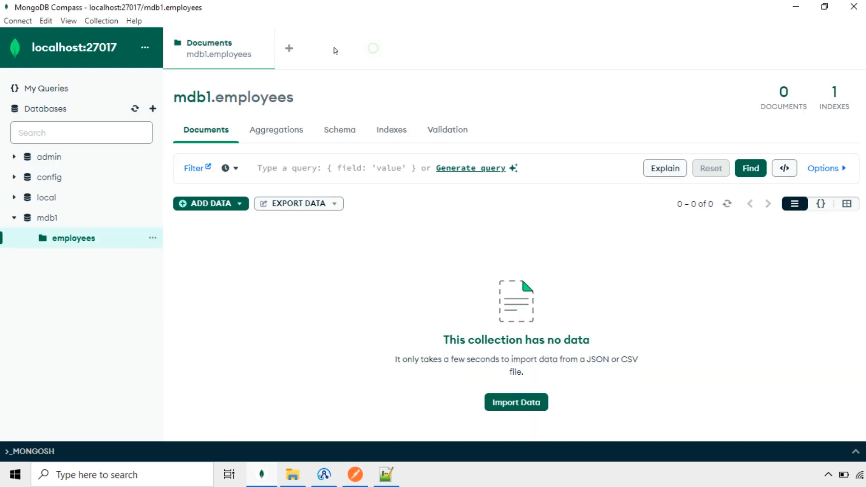
left_click(262, 48)
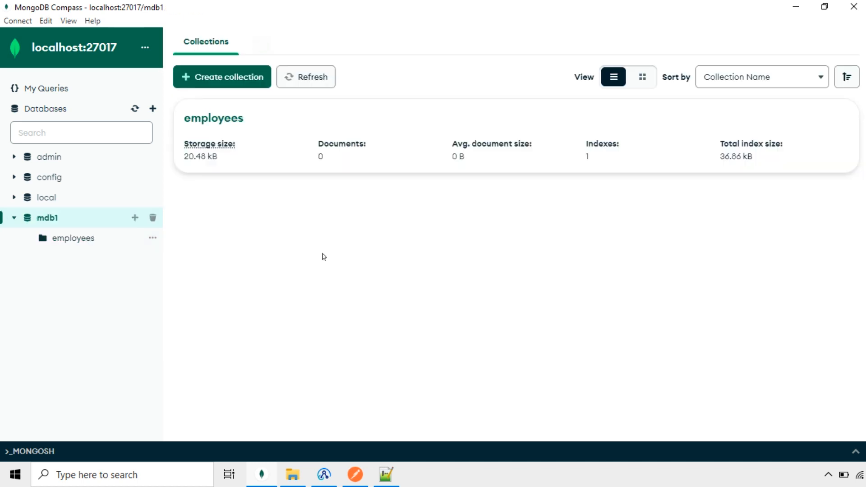
left_click(354, 477)
left_click(502, 234)
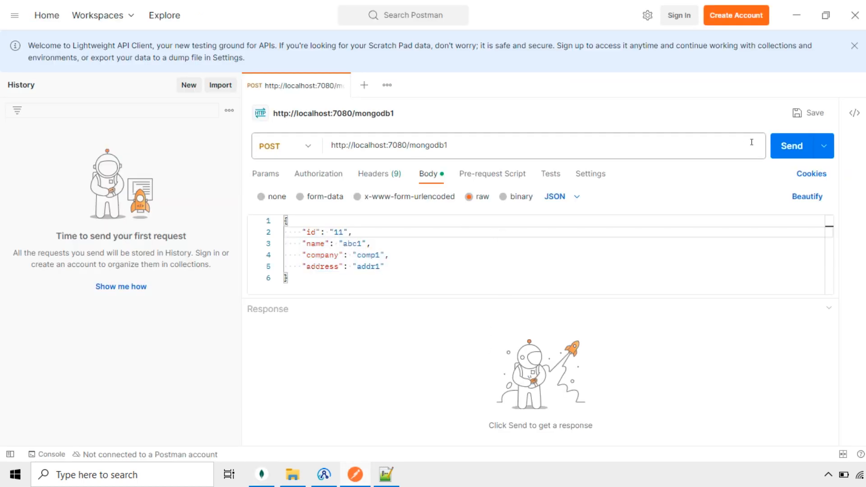
left_click(795, 152)
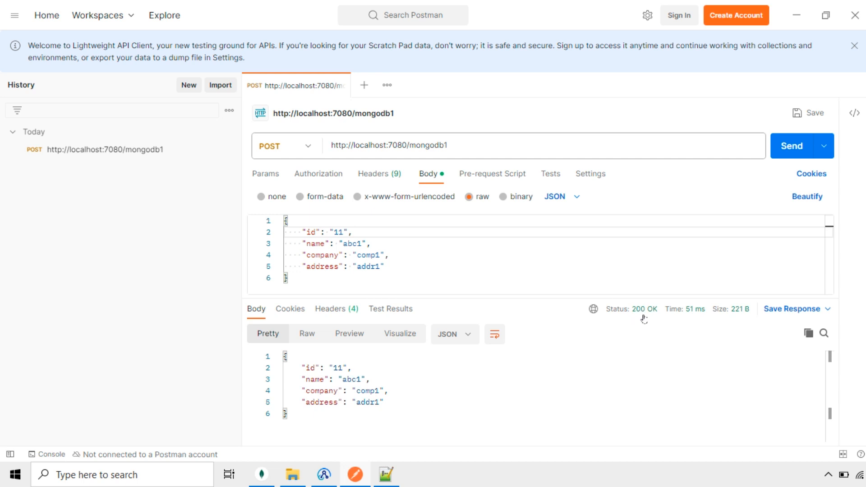
- Open the employees collection in a new MongoDB Compass tab and examine the inserted document in table view
mouse_move(644, 319)
left_click(262, 474)
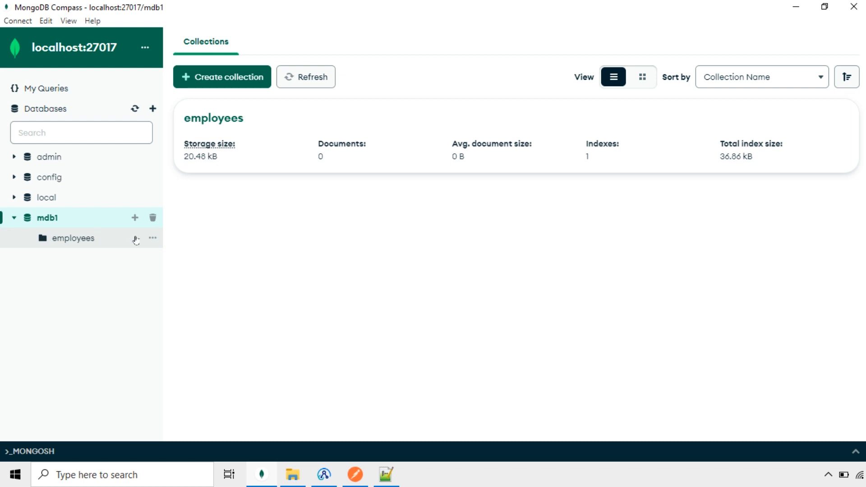
left_click(153, 237)
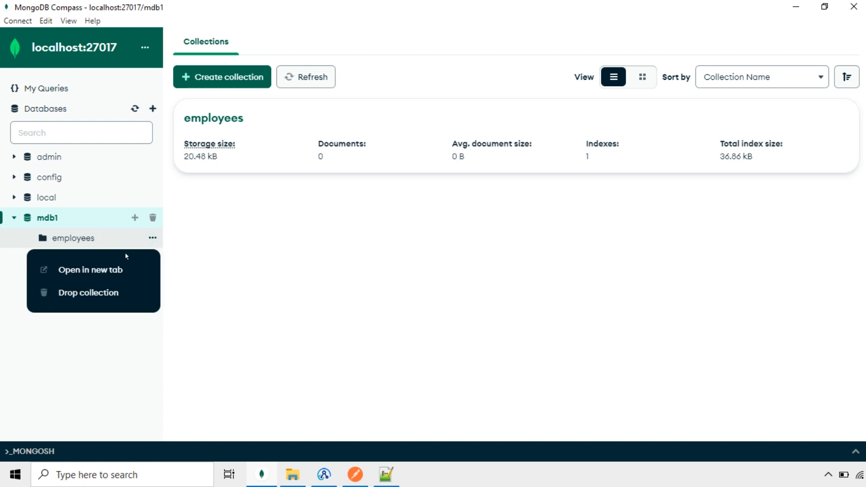
left_click(101, 271)
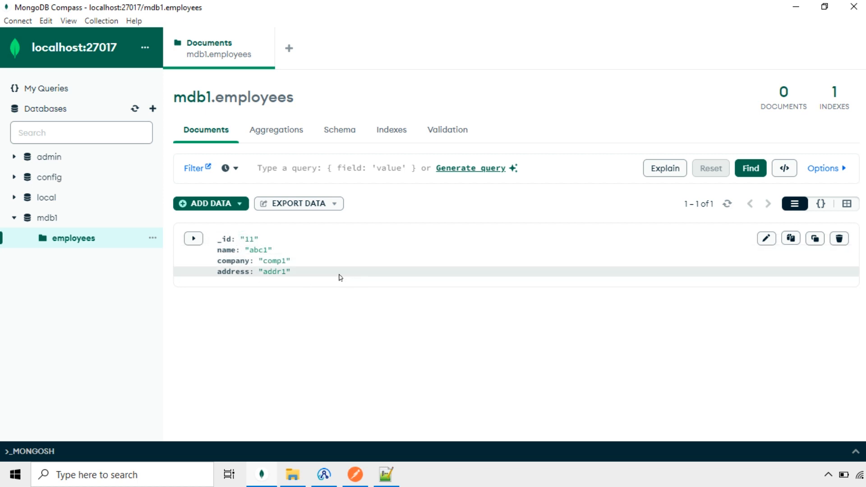
left_click(847, 204)
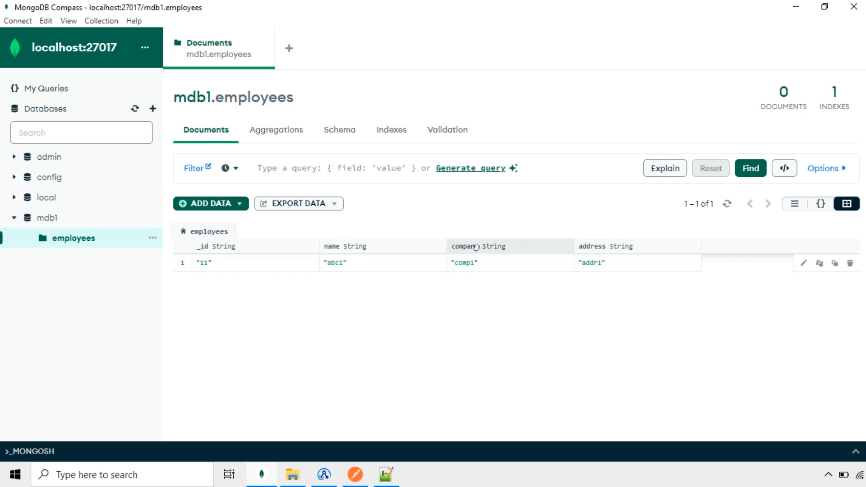
left_click_drag(208, 262, 197, 257)
left_click(221, 260)
- Change the id in the Postman request body to "12" and send the request again
left_click(356, 473)
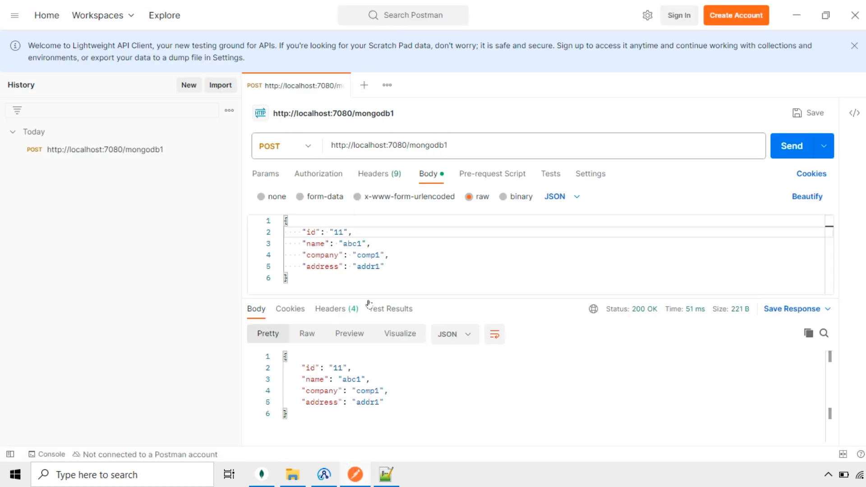
double_click(338, 232)
type("12")
left_click(789, 153)
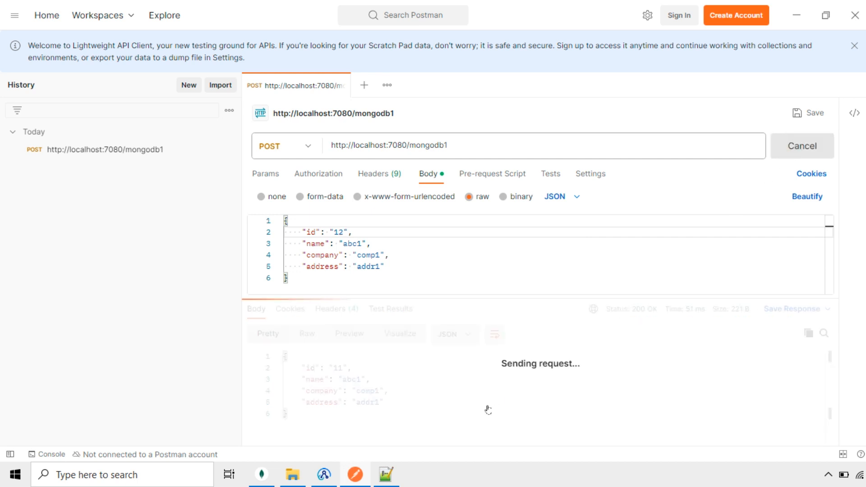
- Reopen the employees collection in a new MongoDB Compass tab and examine its documents in table and JSON views
left_click(266, 474)
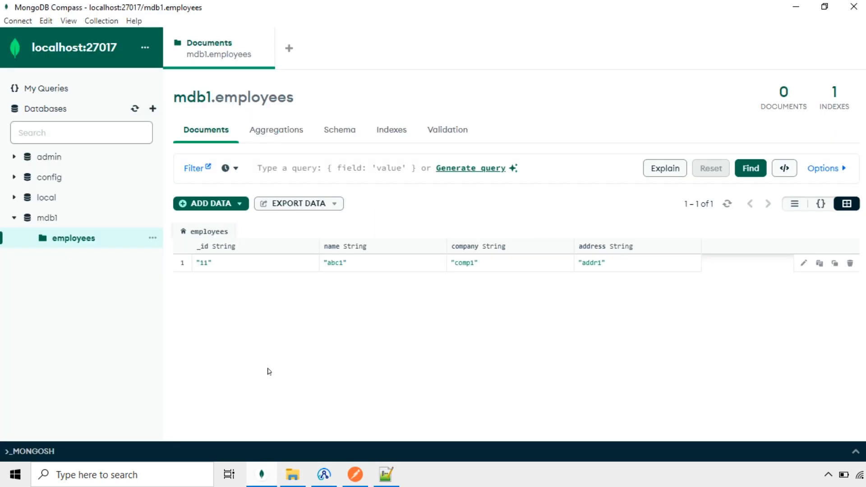
left_click(152, 238)
left_click(104, 270)
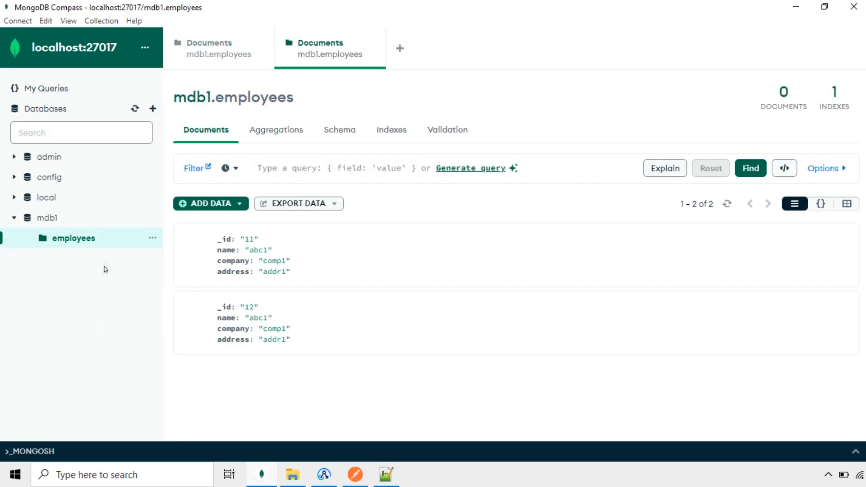
left_click(846, 205)
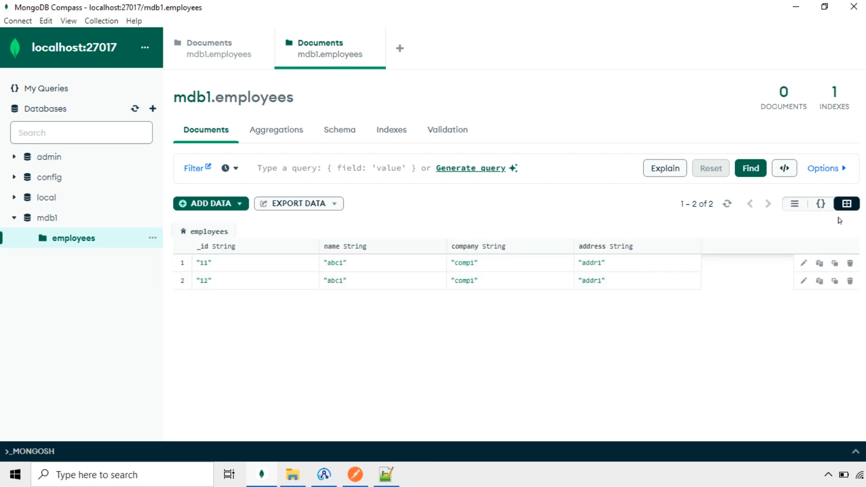
left_click(820, 204)
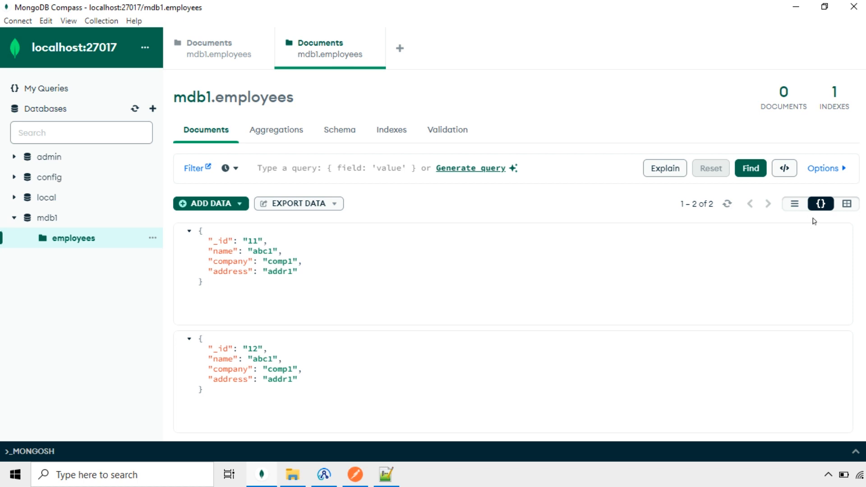
left_click(847, 204)
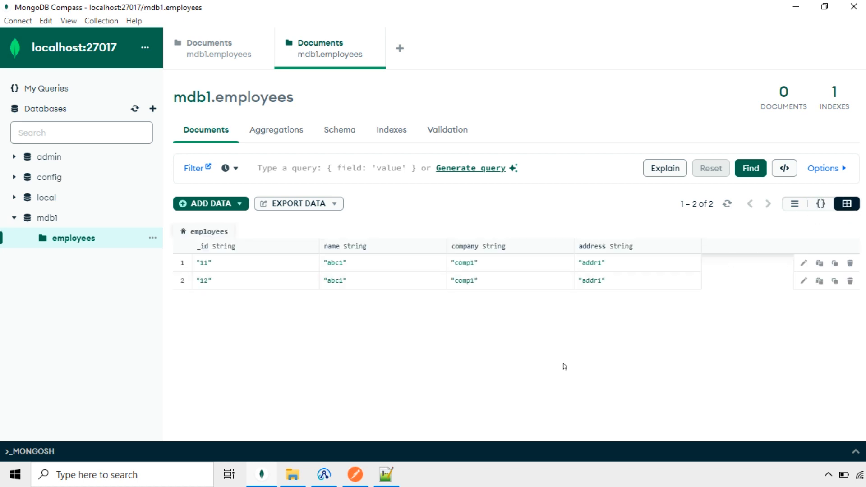
- Switch to Postman, resend the POST request with the same id "12" and examine the fault details at the end of the response body
left_click(355, 475)
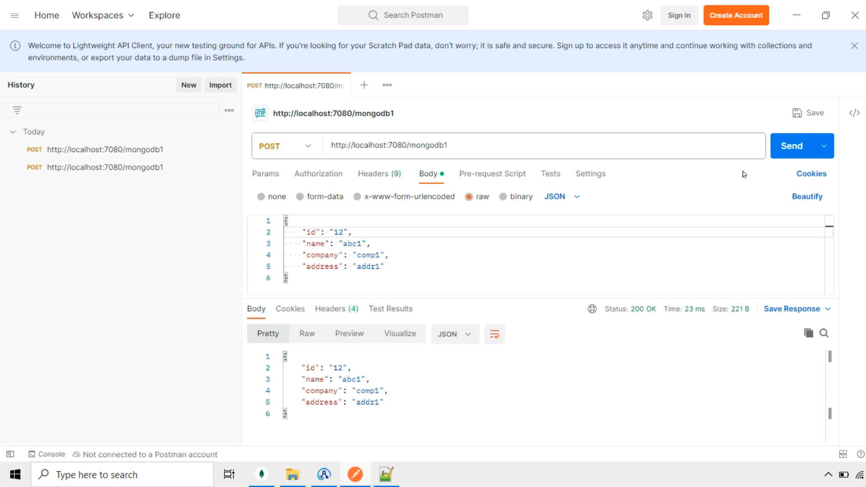
left_click(791, 146)
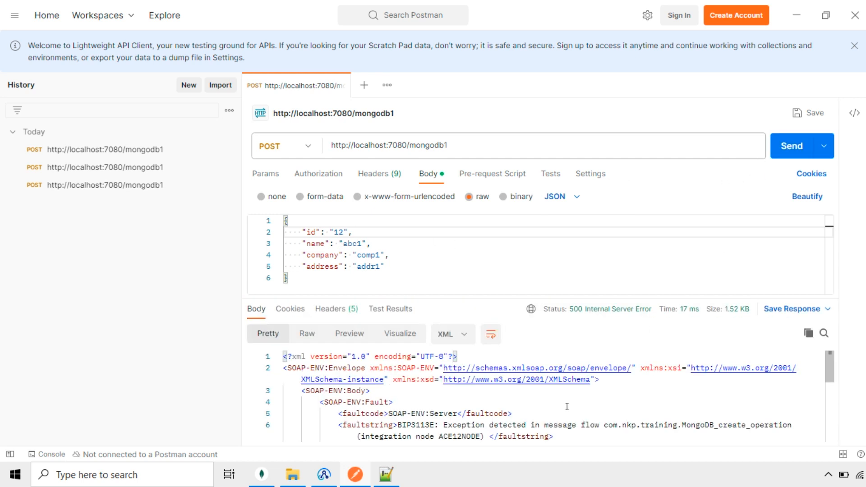
scroll(567, 406, "down", 3)
scroll(702, 420, "down", 3)
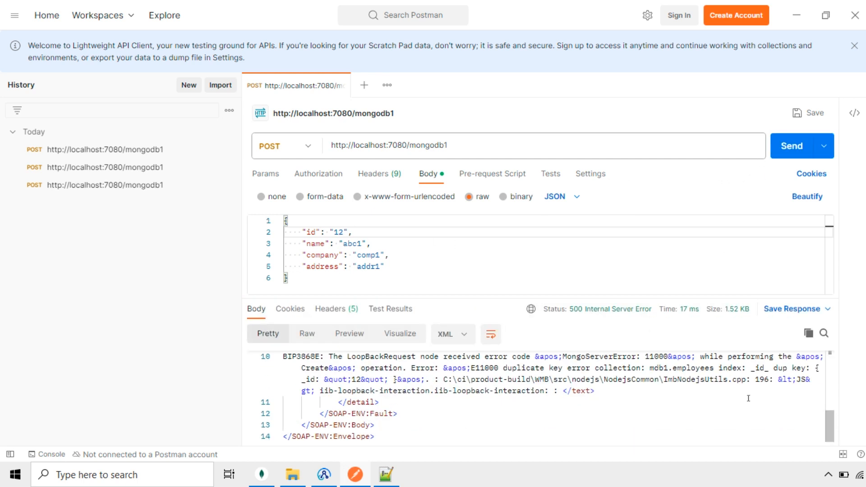
left_click_drag(775, 367, 808, 365)
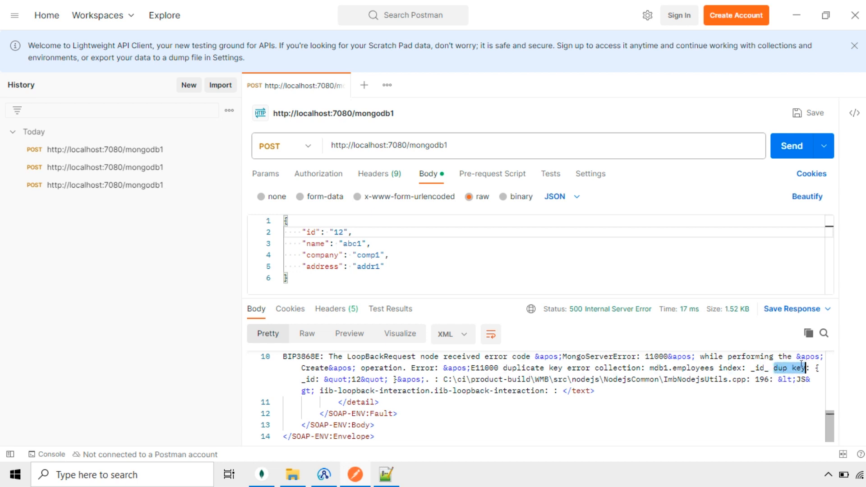
- Return to MongoDB Compass and check the documents in the employees collection against the repeated request
left_click(341, 477)
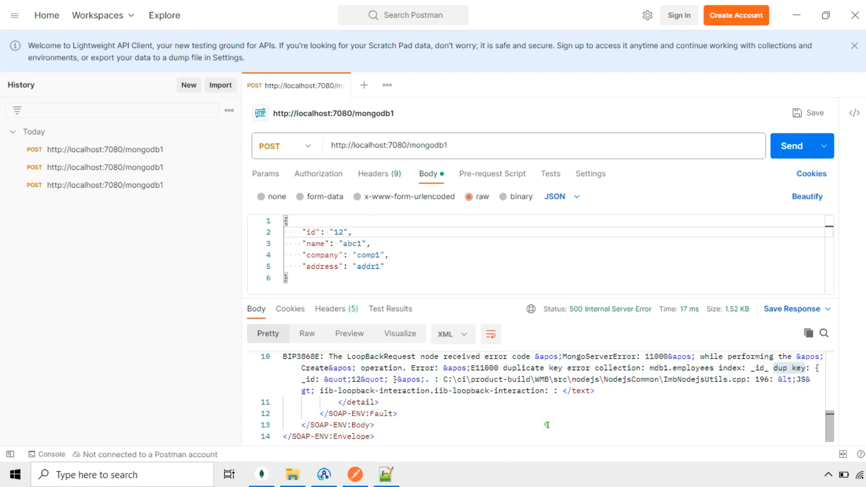
left_click(263, 478)
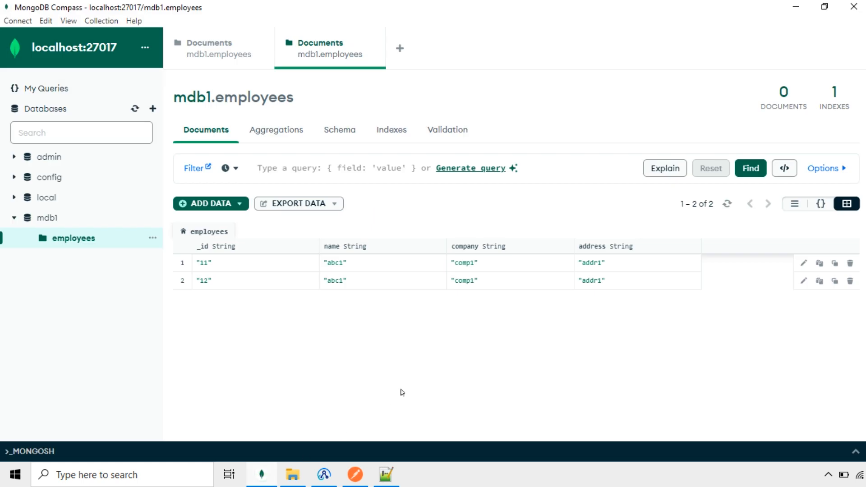